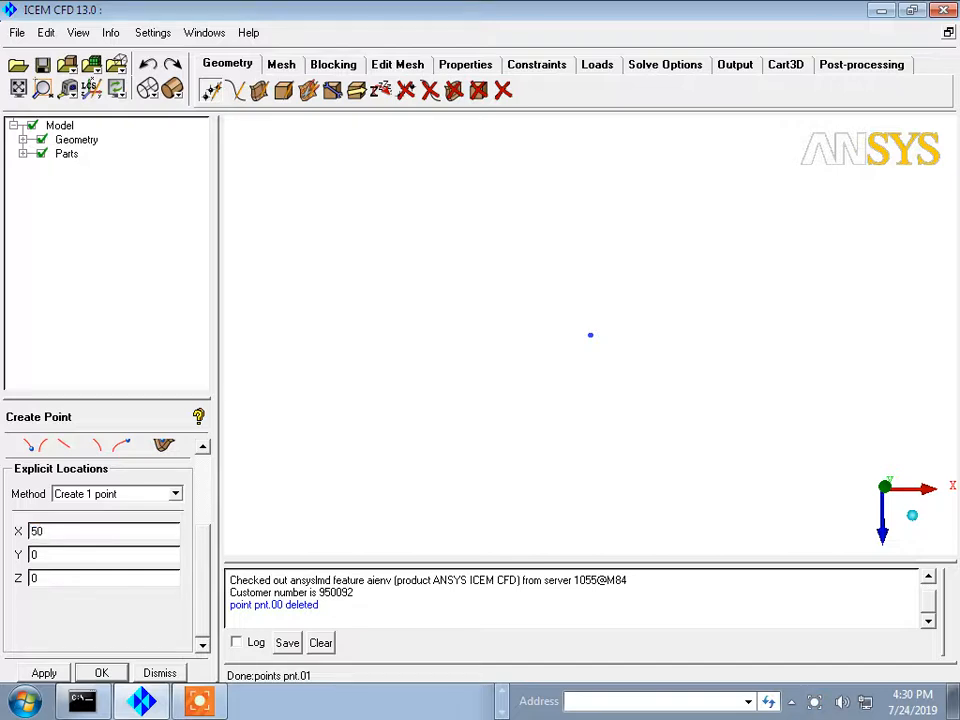
- Create two points on the X axis at X = 50 and X = -50, with Y and Z at 0
click(44, 673)
click(20, 87)
scroll(355, 265, down, 5)
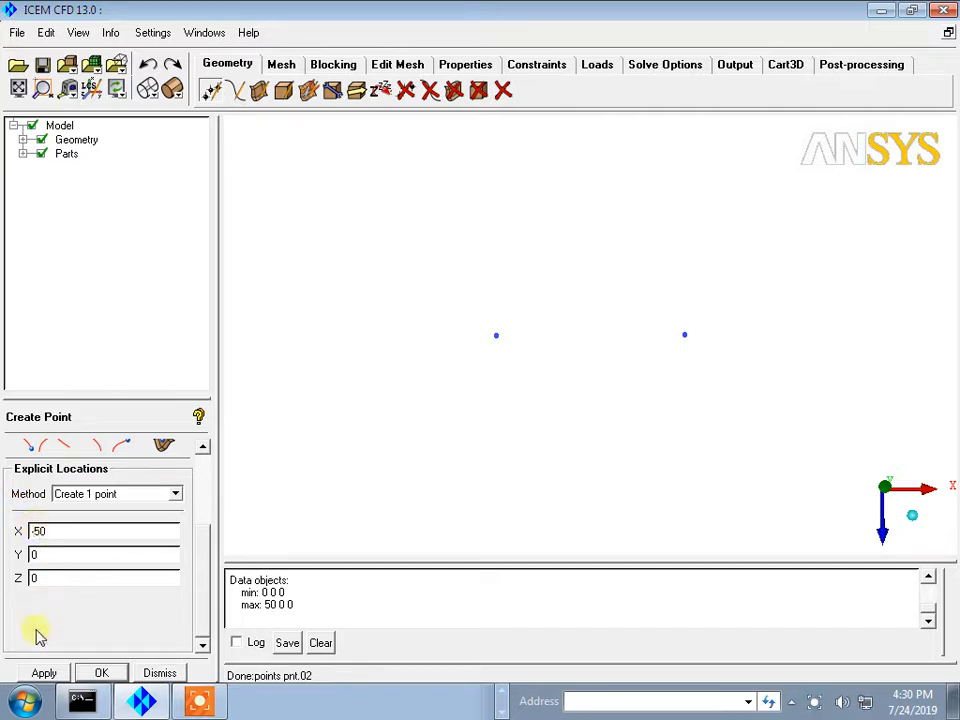
click(44, 672)
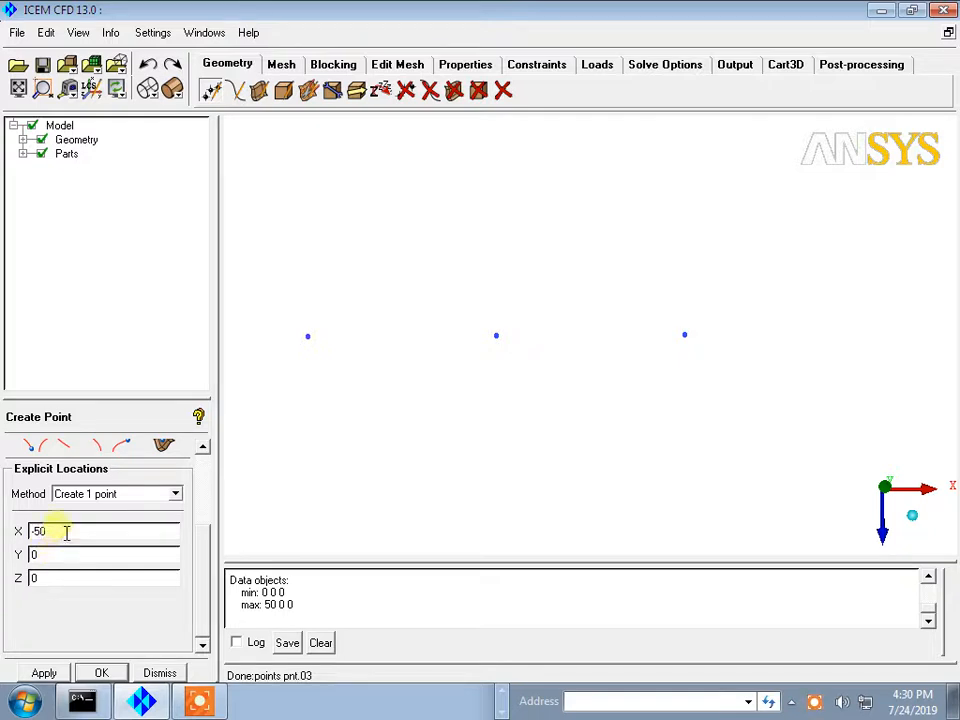
- Create a point at X = 0, Y = 0, Z = -50
drag(60, 536, 8, 535)
text(0)
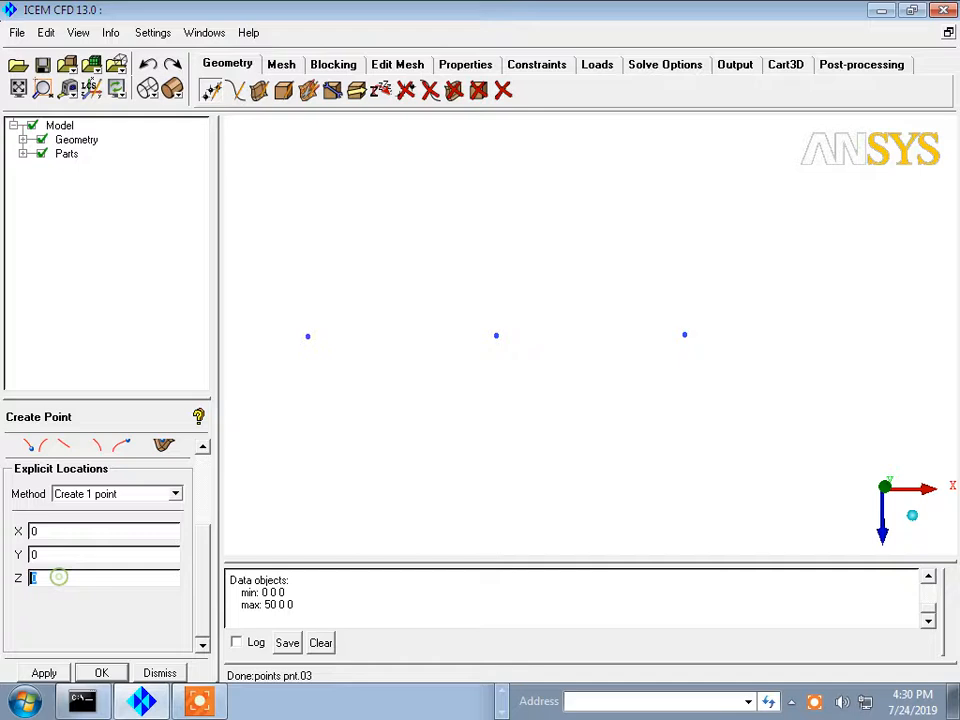
text(50)
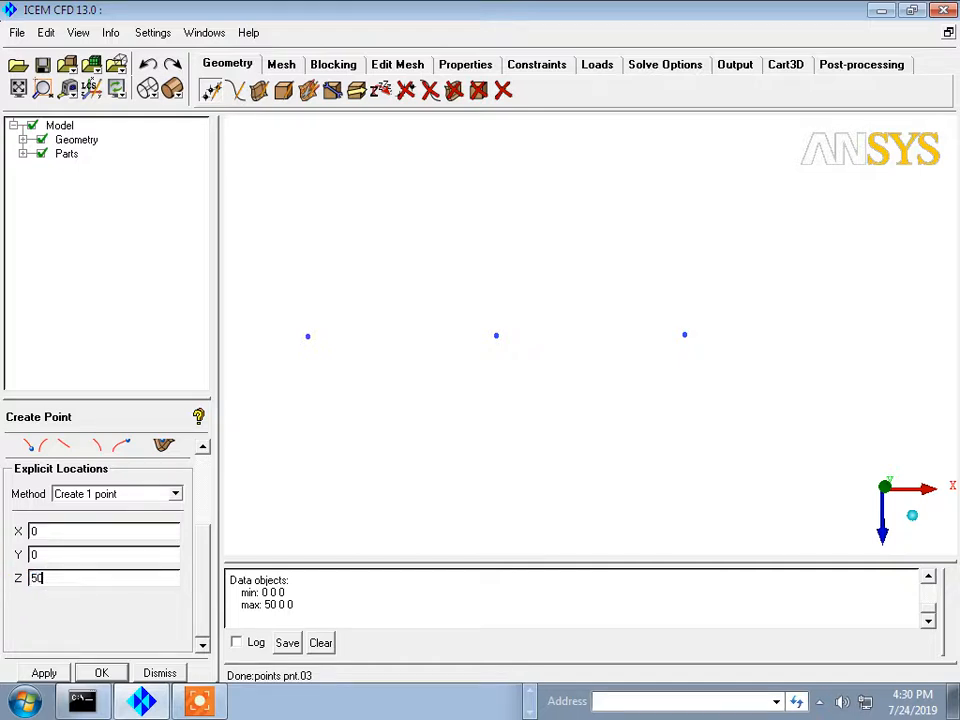
drag(64, 580, 36, 588)
text(-)
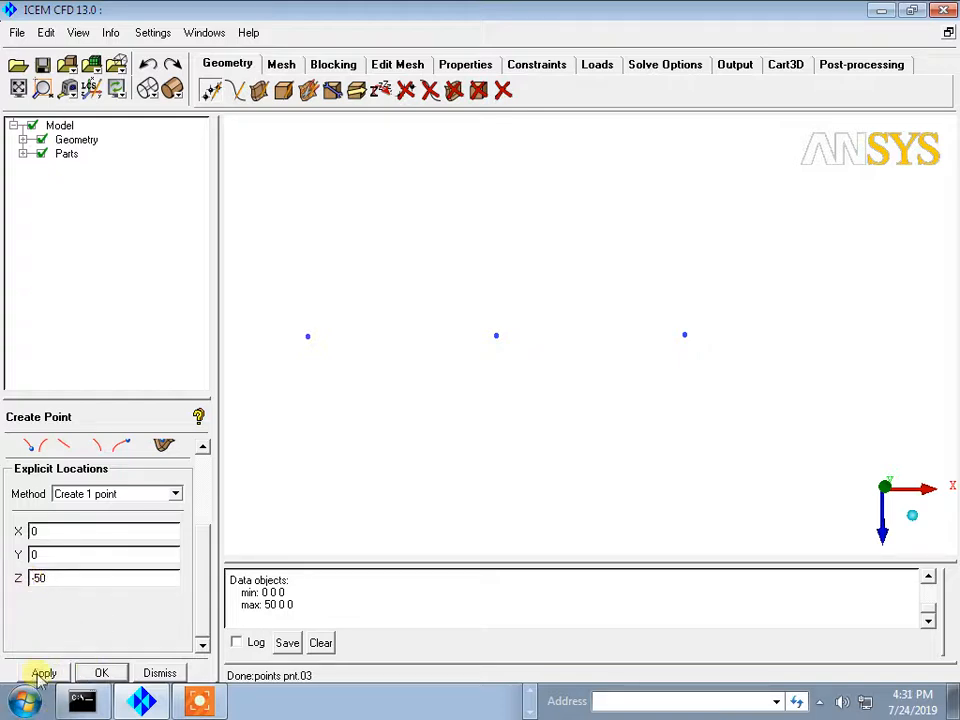
click(46, 672)
- Create a three-point arc from the X = -50 point through the Z = -50 point to the X = 50 point
right_drag(449, 349, 452, 388)
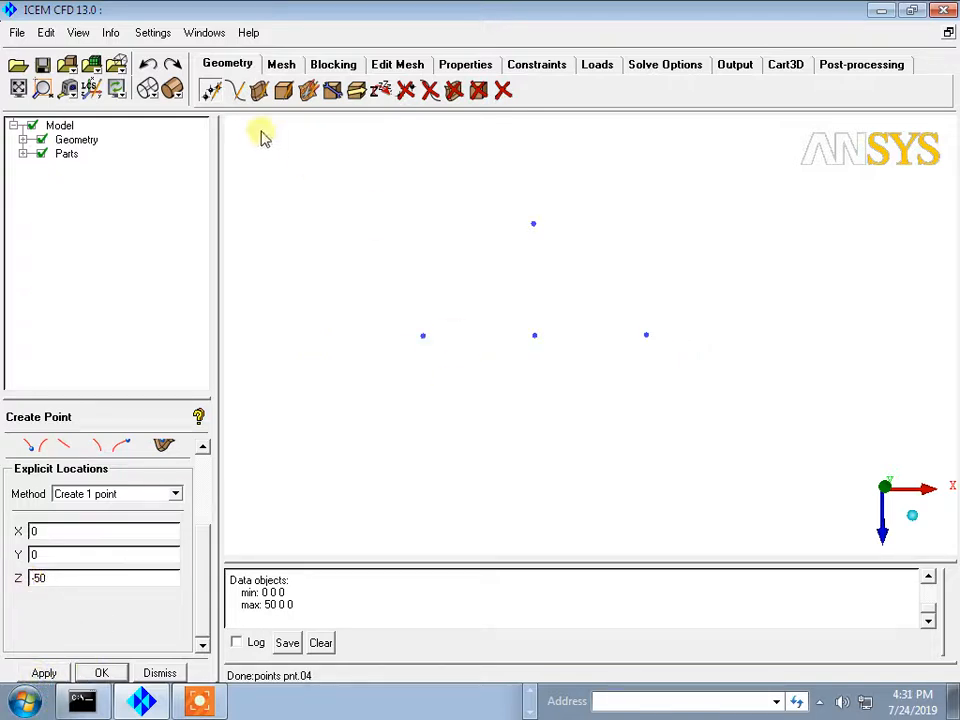
click(237, 91)
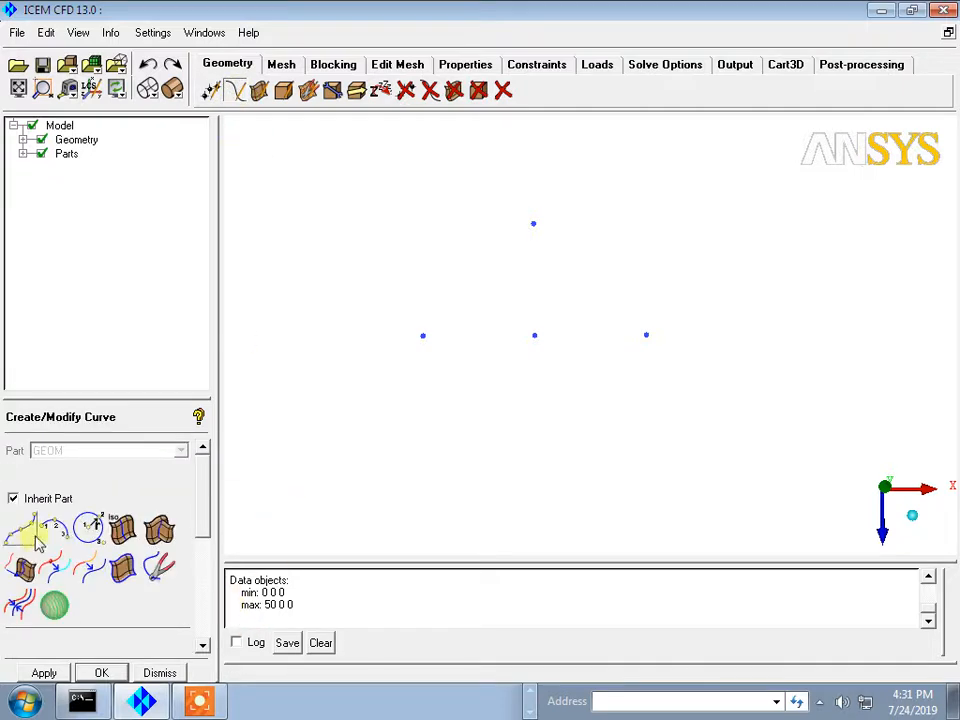
click(52, 529)
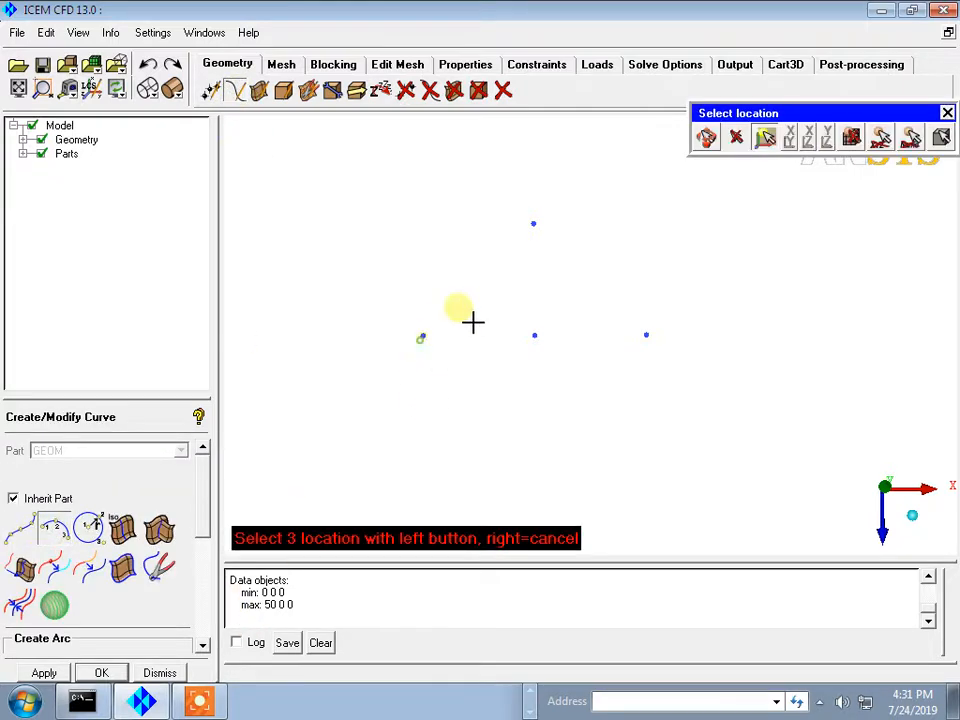
click(545, 228)
click(650, 337)
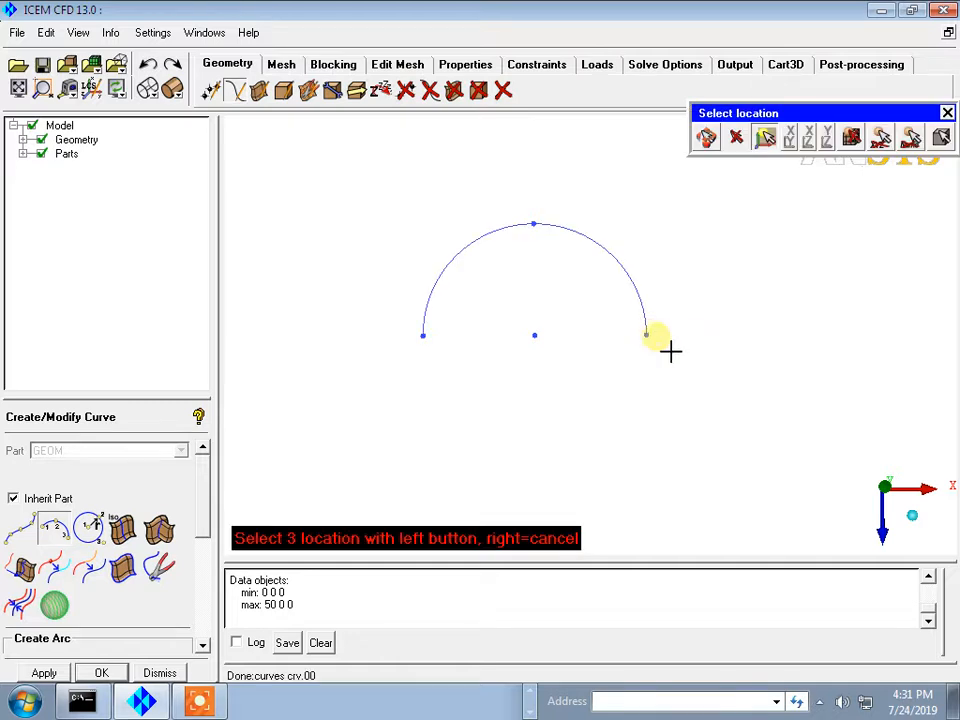
scroll(695, 372, down, 2)
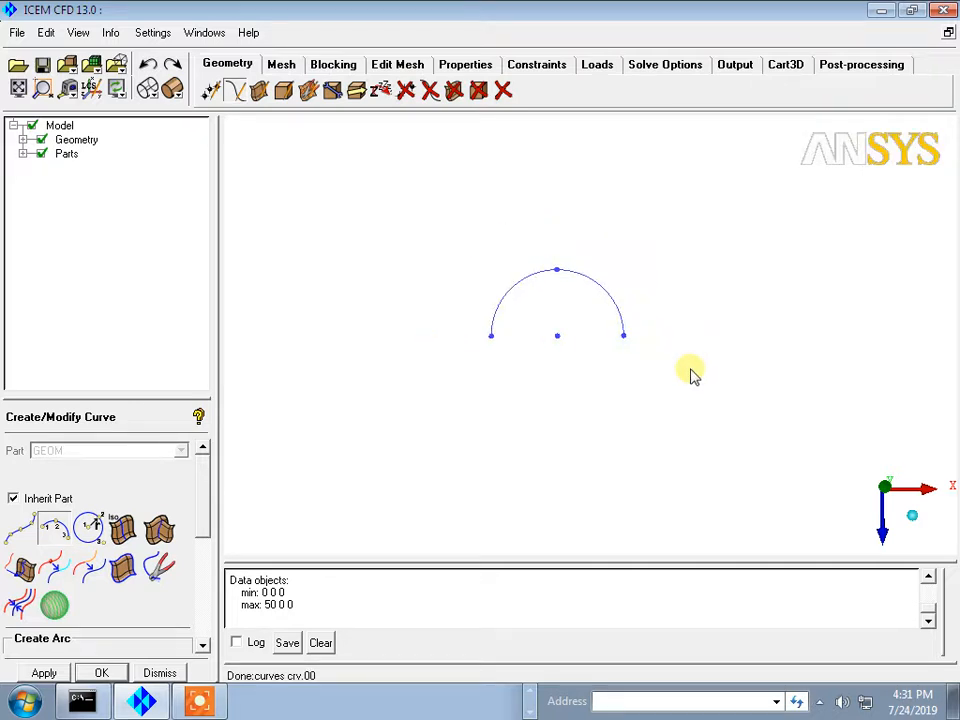
scroll(688, 390, up, 1)
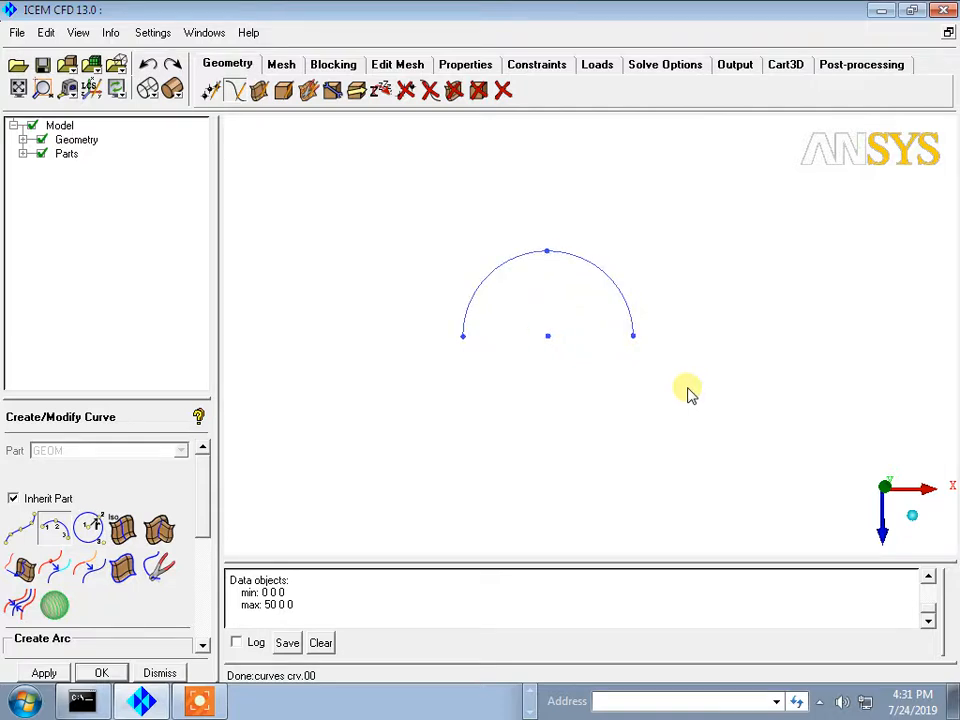
drag(620, 407, 608, 362)
middle_drag(603, 322, 613, 361)
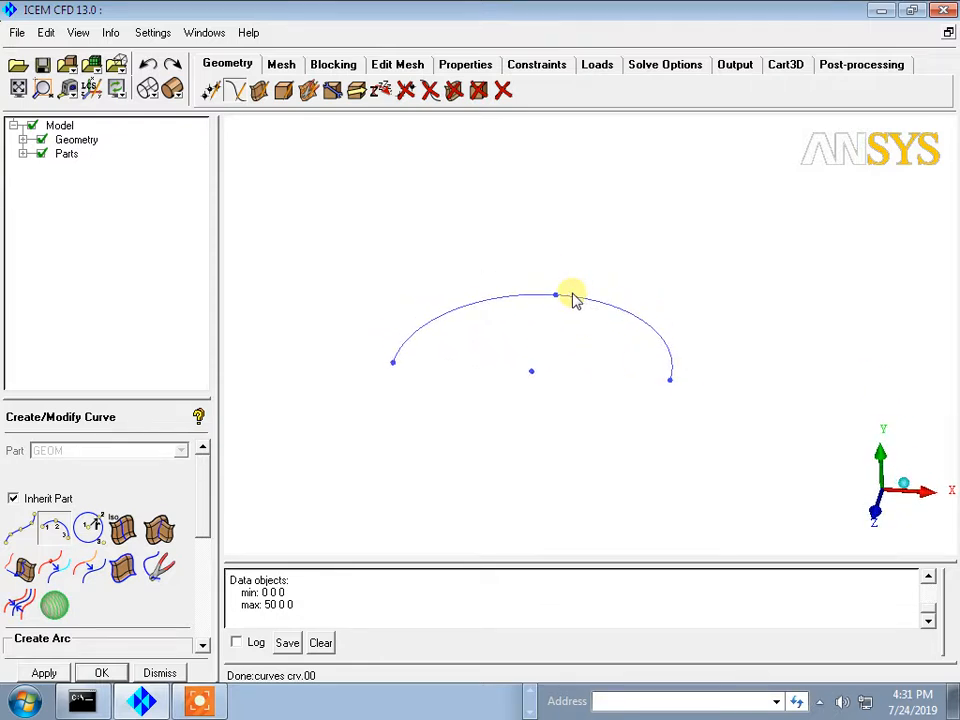
drag(570, 352, 568, 369)
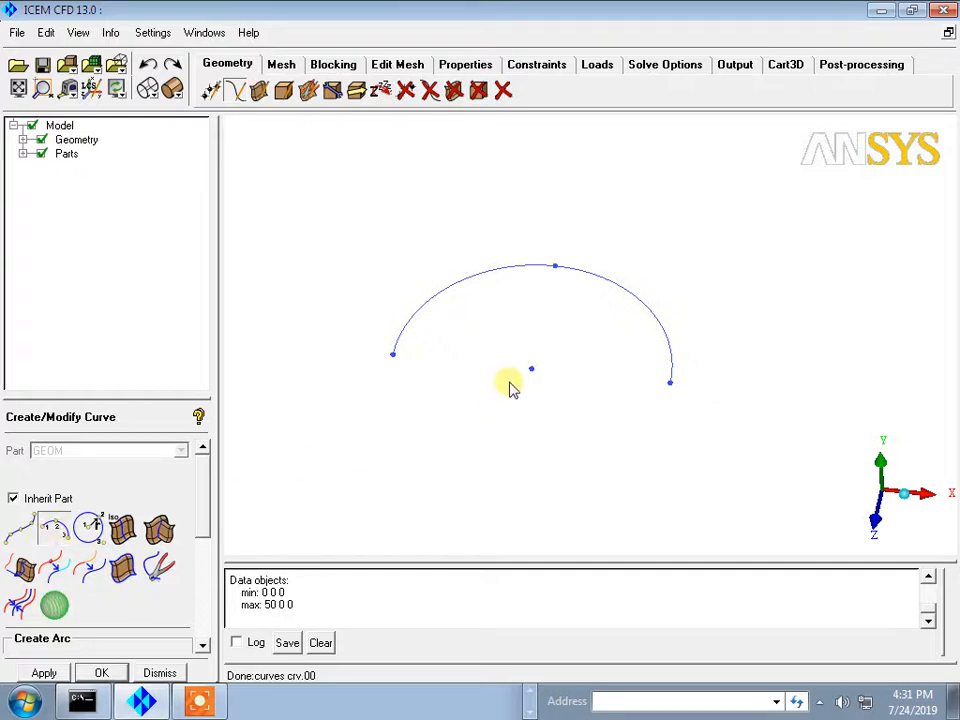
drag(536, 354, 546, 514)
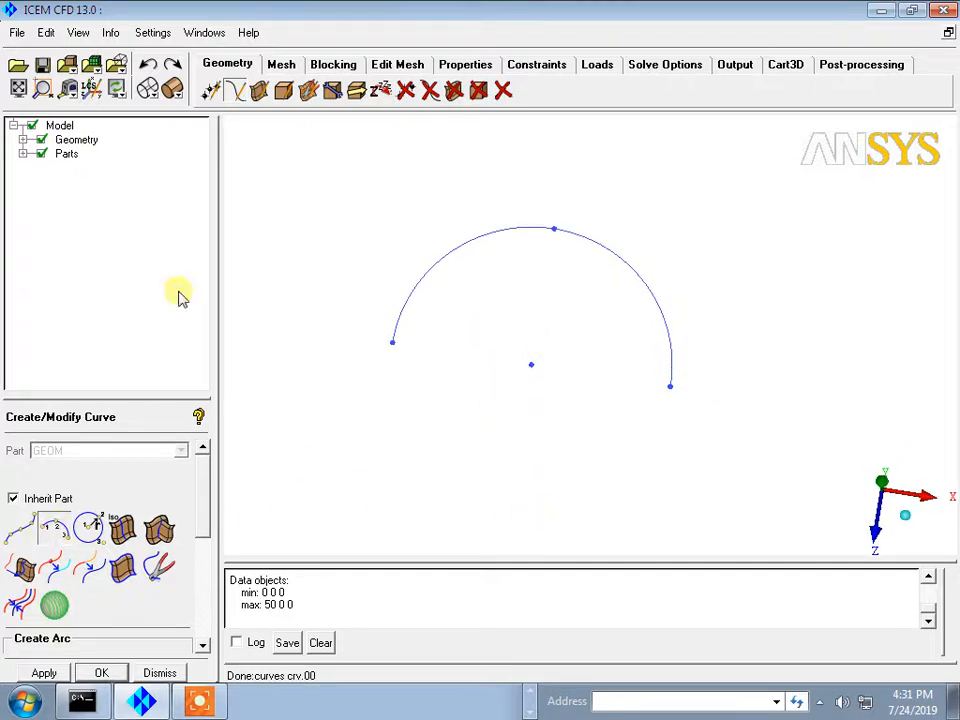
click(211, 90)
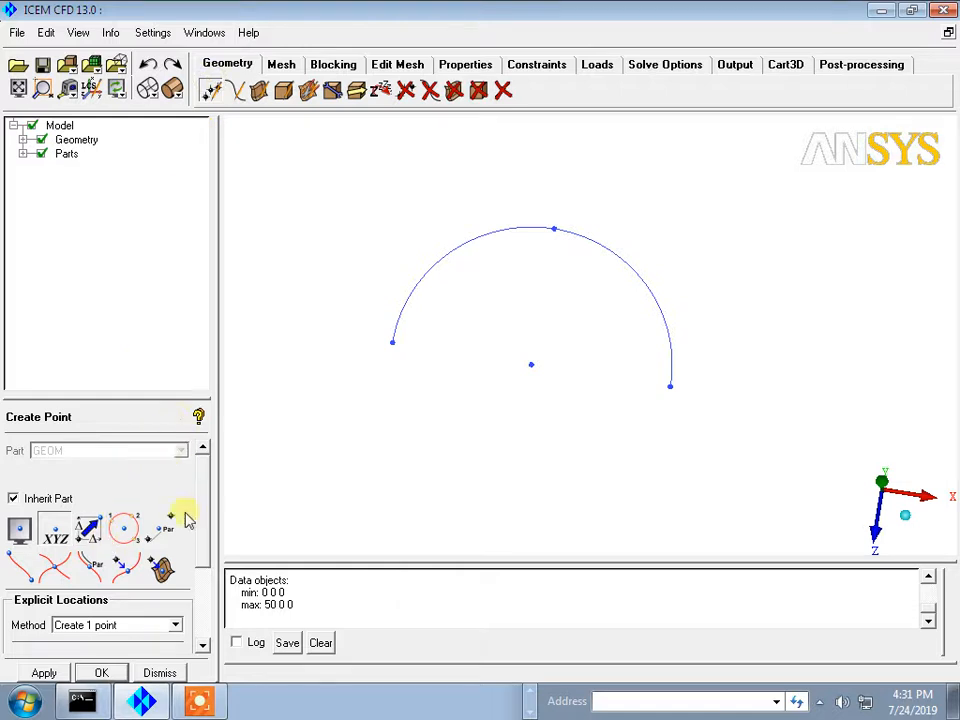
- Make one translated copy of the point at the arc's apex, using an explicit Z offset of 50 and zero X and Y offsets
click(356, 90)
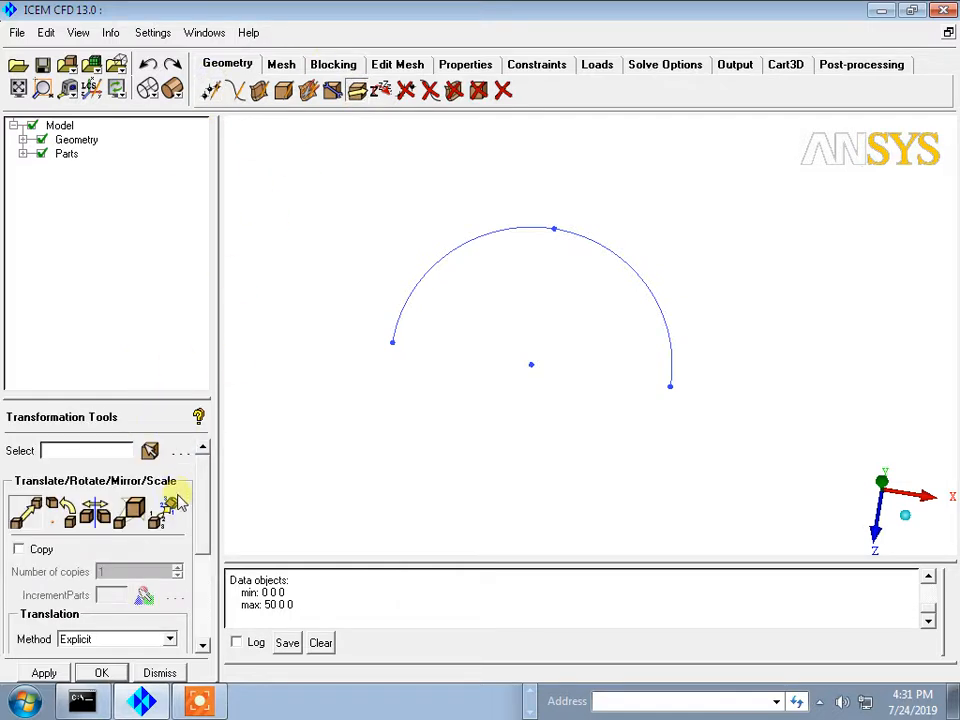
click(150, 450)
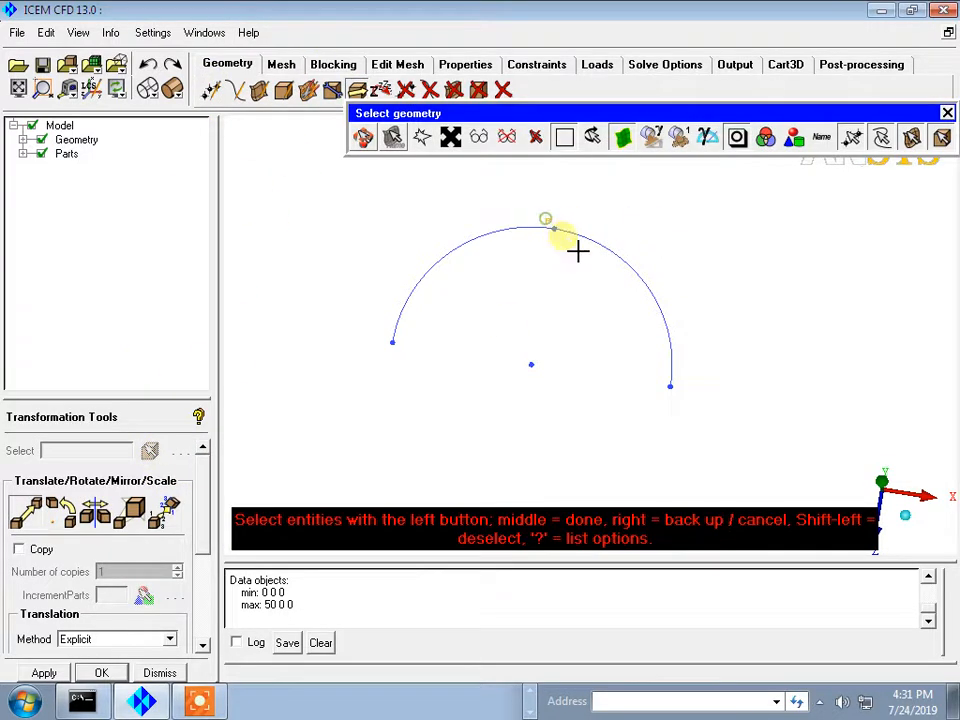
click(19, 549)
click(150, 65)
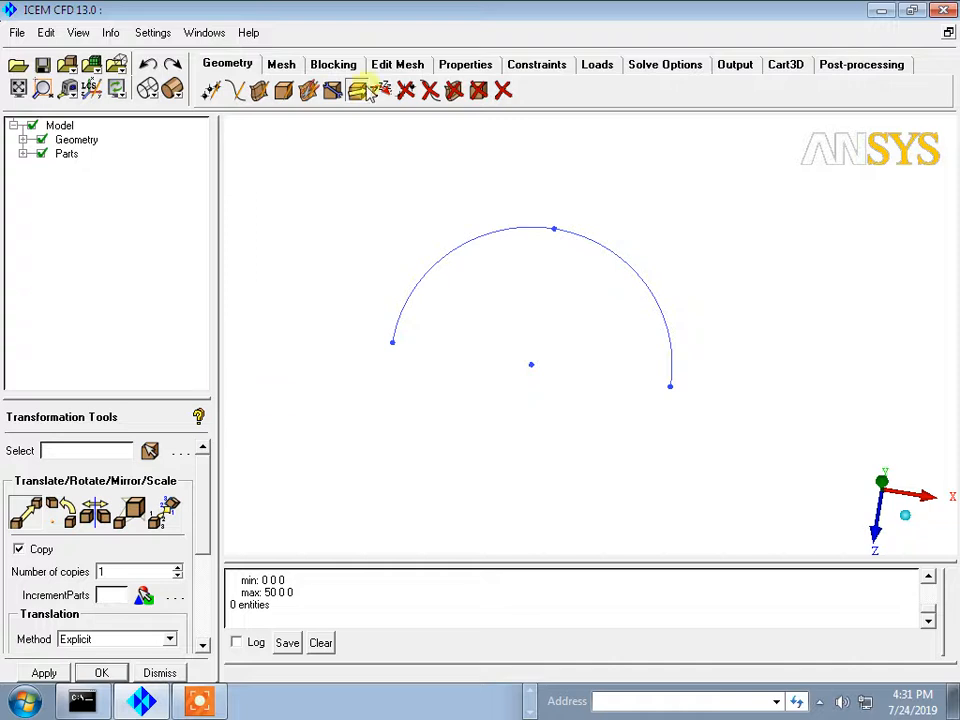
click(150, 451)
click(562, 243)
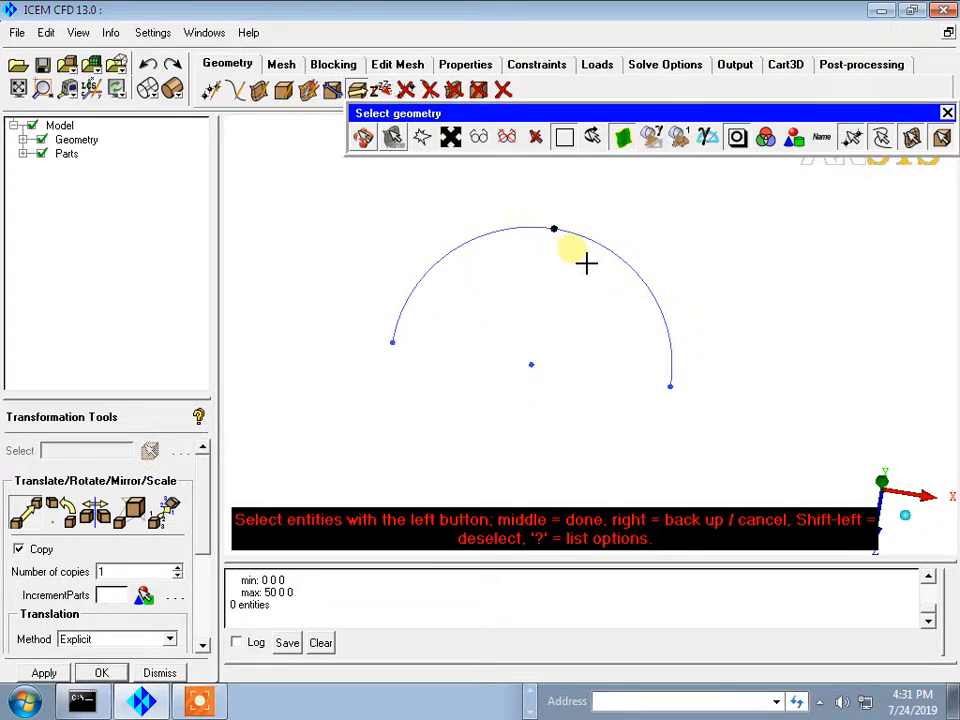
middle_click(681, 244)
scroll(615, 354, down, 3)
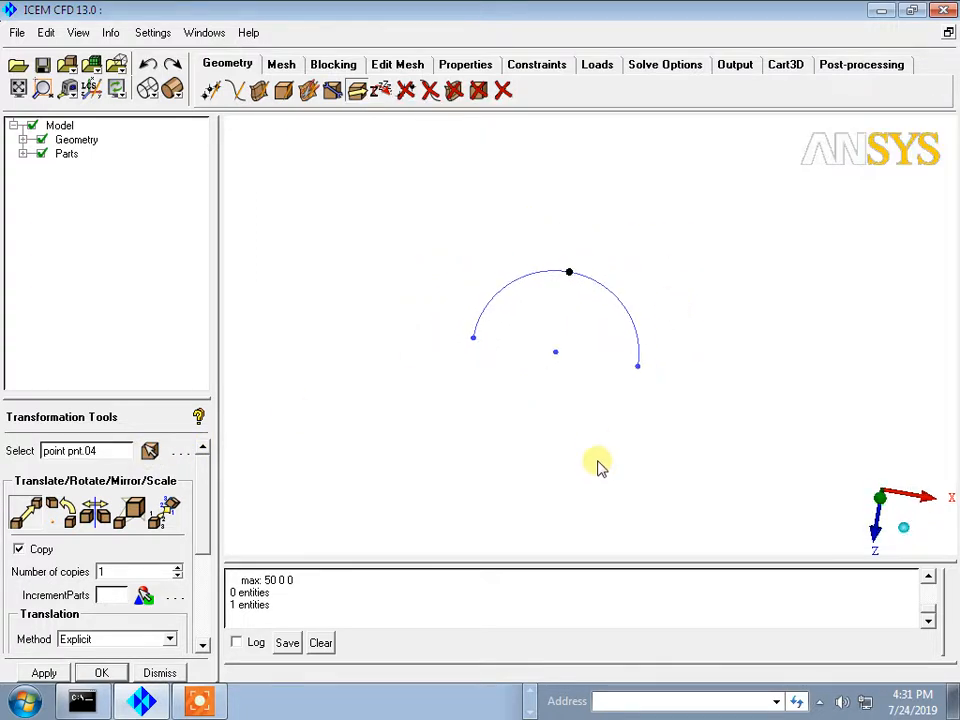
scroll(208, 525, down, 3)
drag(208, 525, 214, 566)
drag(100, 565, 5, 562)
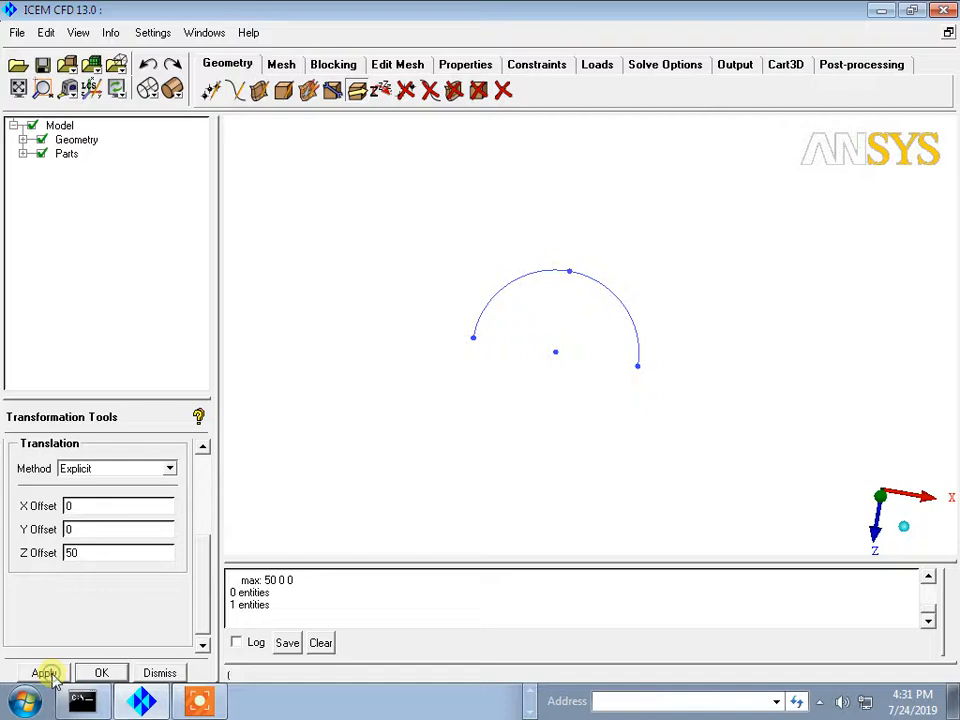
click(46, 674)
- Copy the arc's apex point again with a Z offset of -50
scroll(521, 379, down, 3)
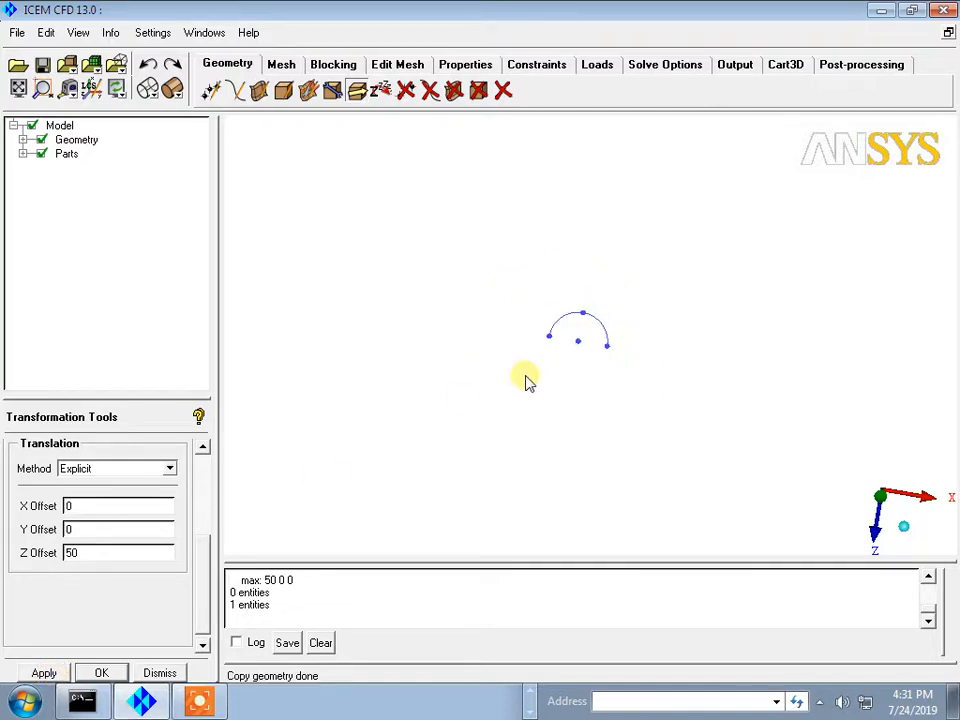
scroll(513, 366, down, 1)
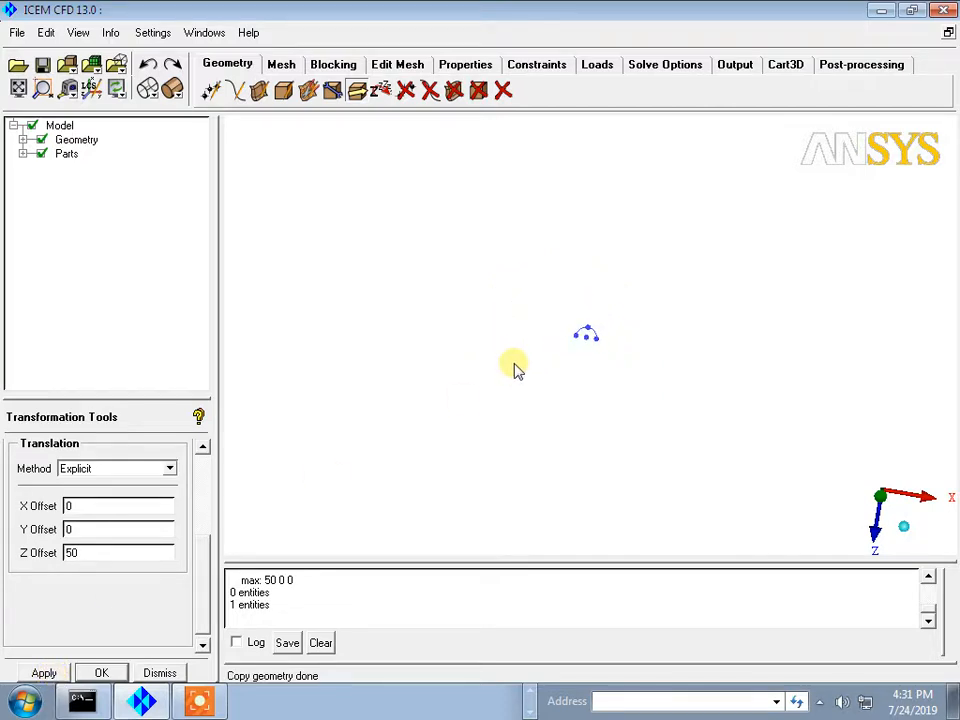
click(18, 88)
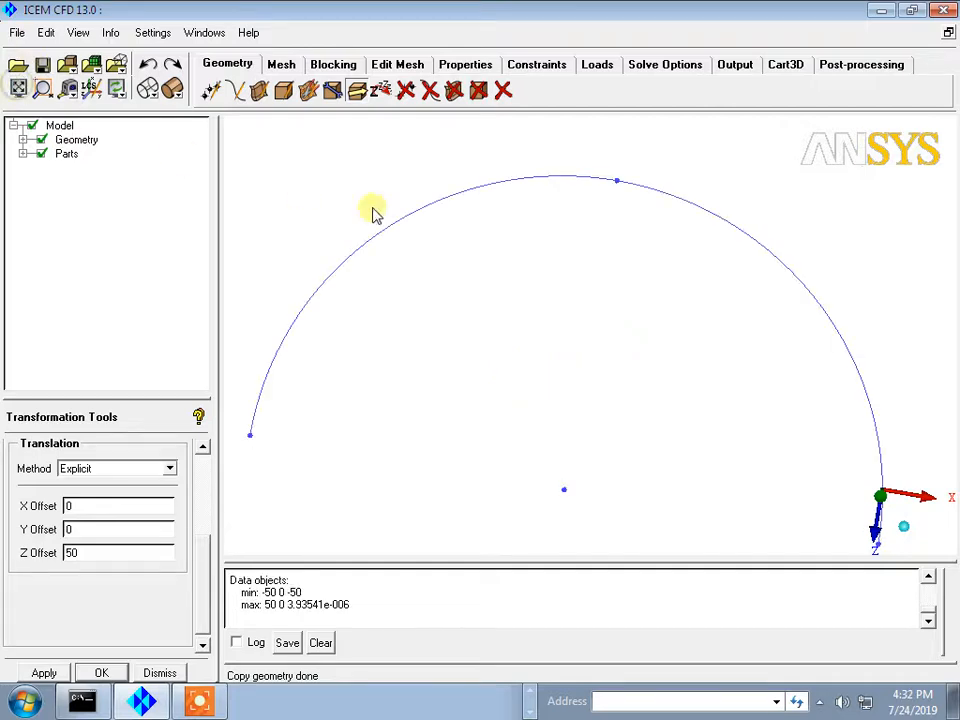
scroll(524, 300, down, 1)
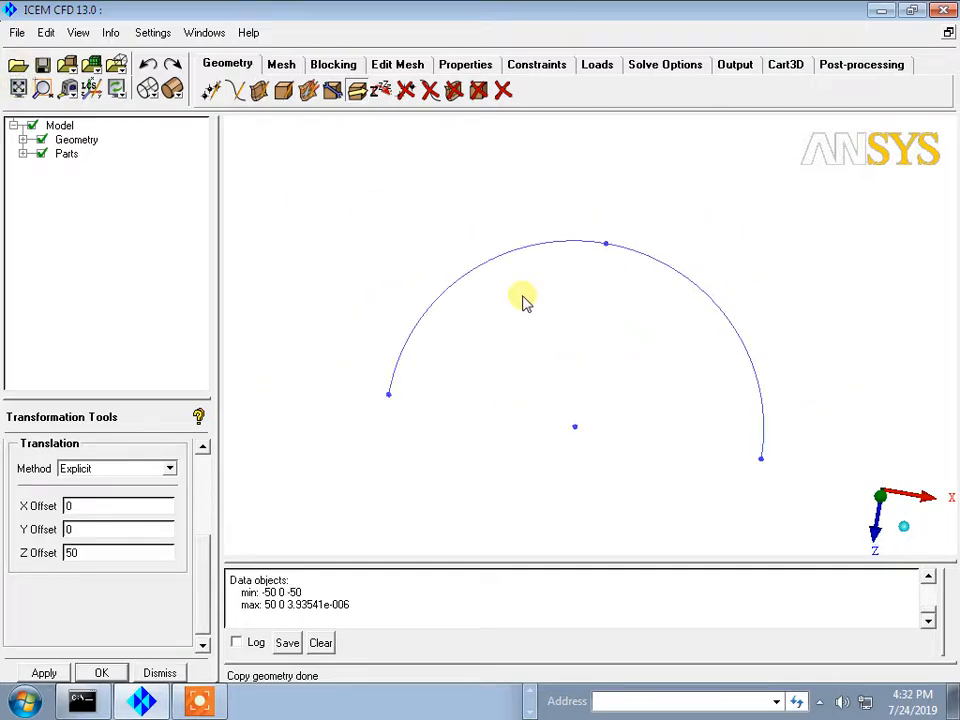
scroll(353, 382, up, 1)
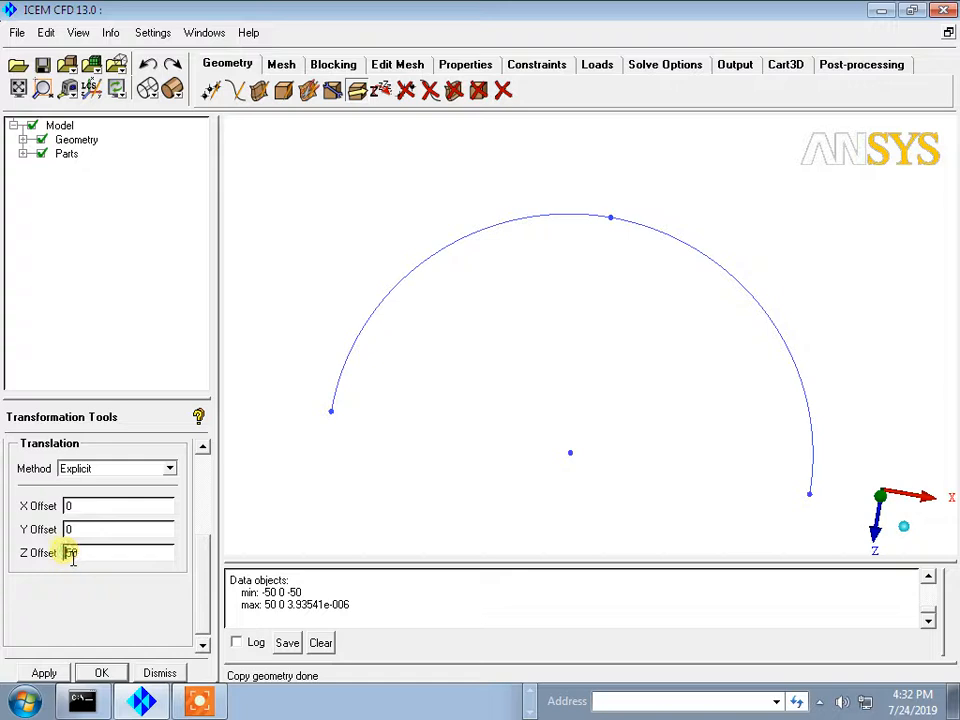
scroll(611, 251, down, 2)
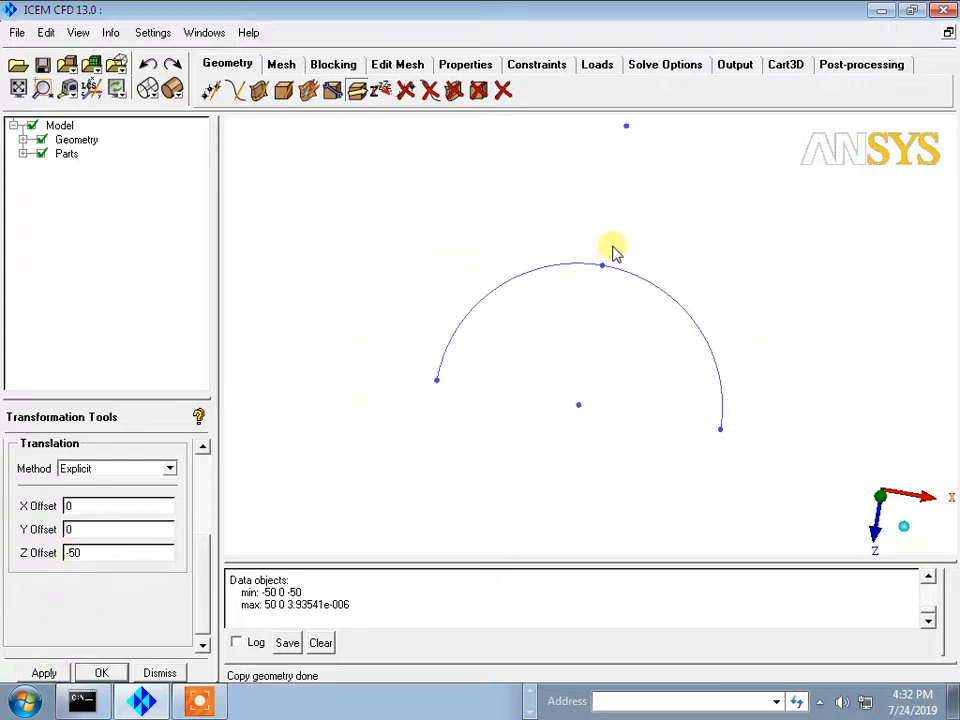
middle_drag(613, 255, 588, 303)
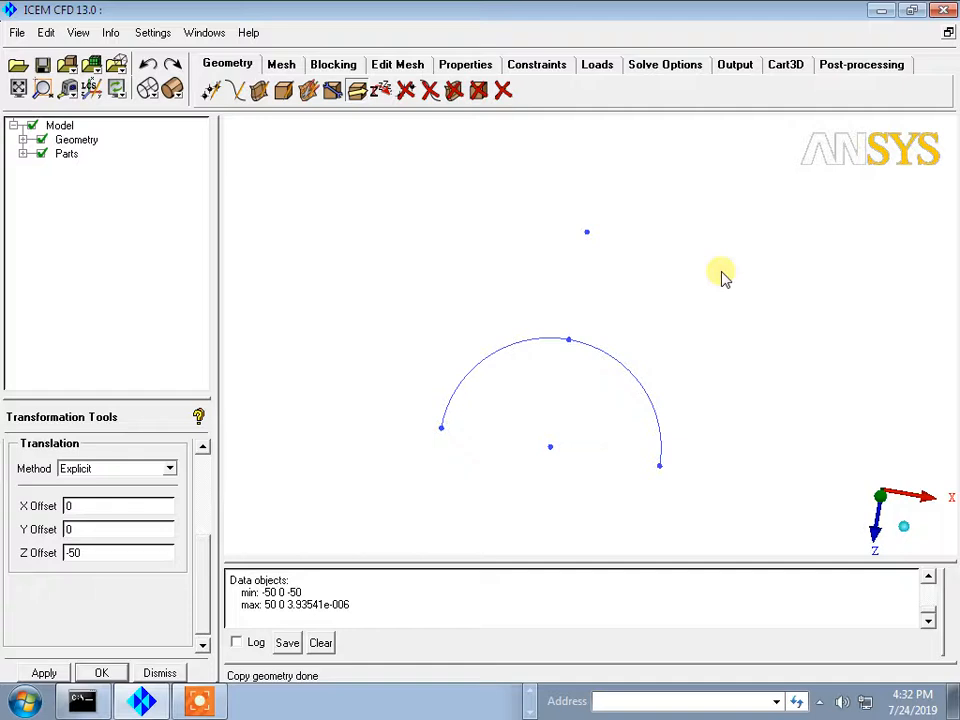
- Copy the point above the arc twice, with X offsets of 50 and -50 and a Z offset of 0
click(358, 92)
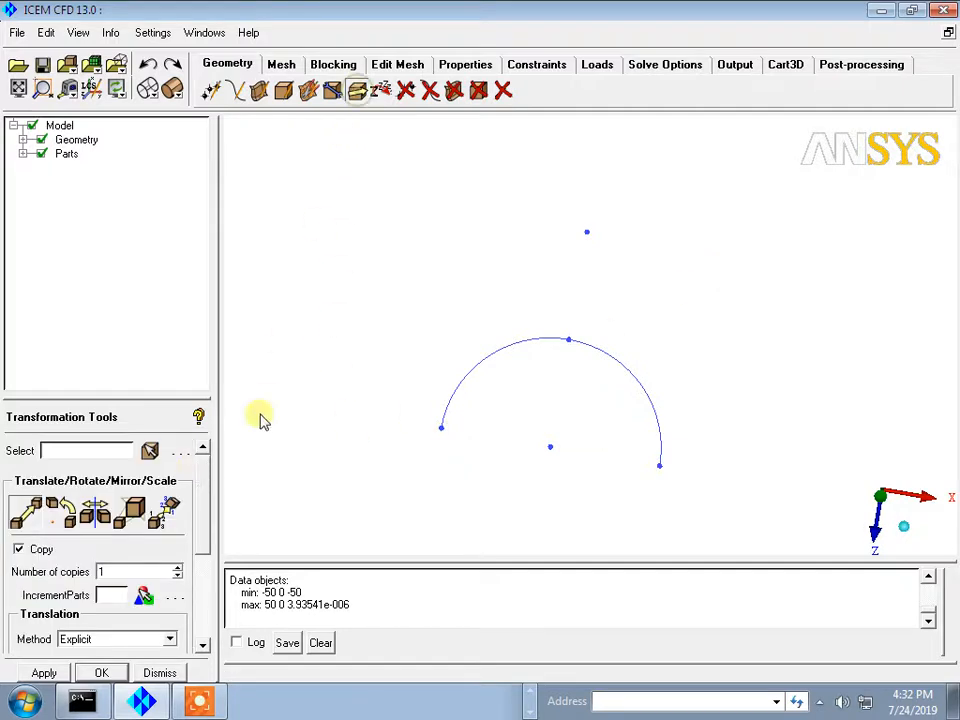
click(150, 452)
click(600, 244)
middle_click(636, 266)
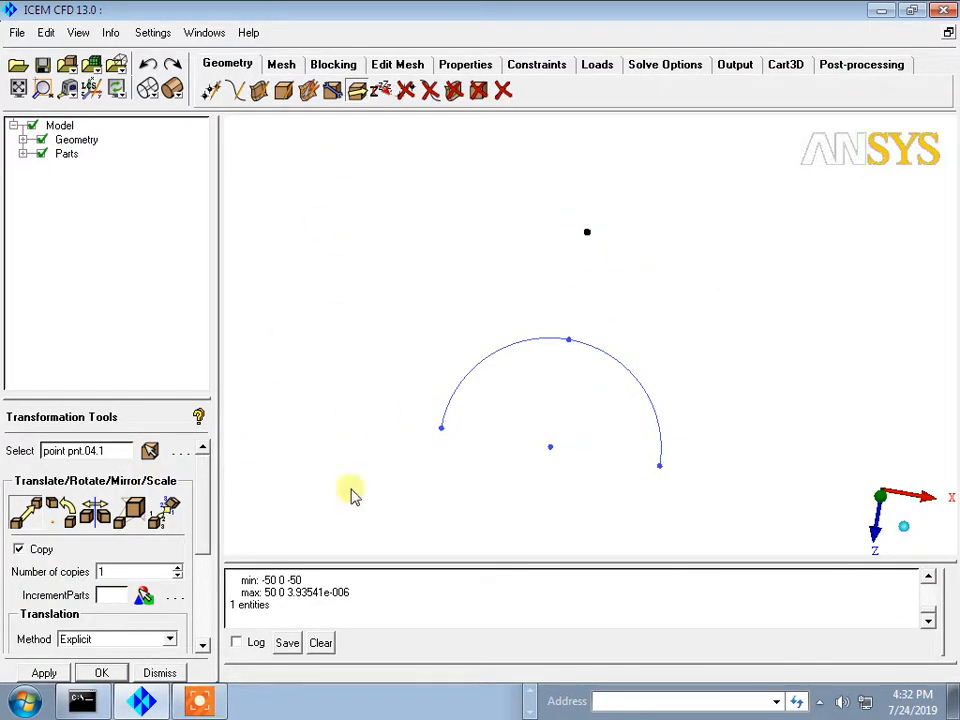
drag(205, 508, 205, 580)
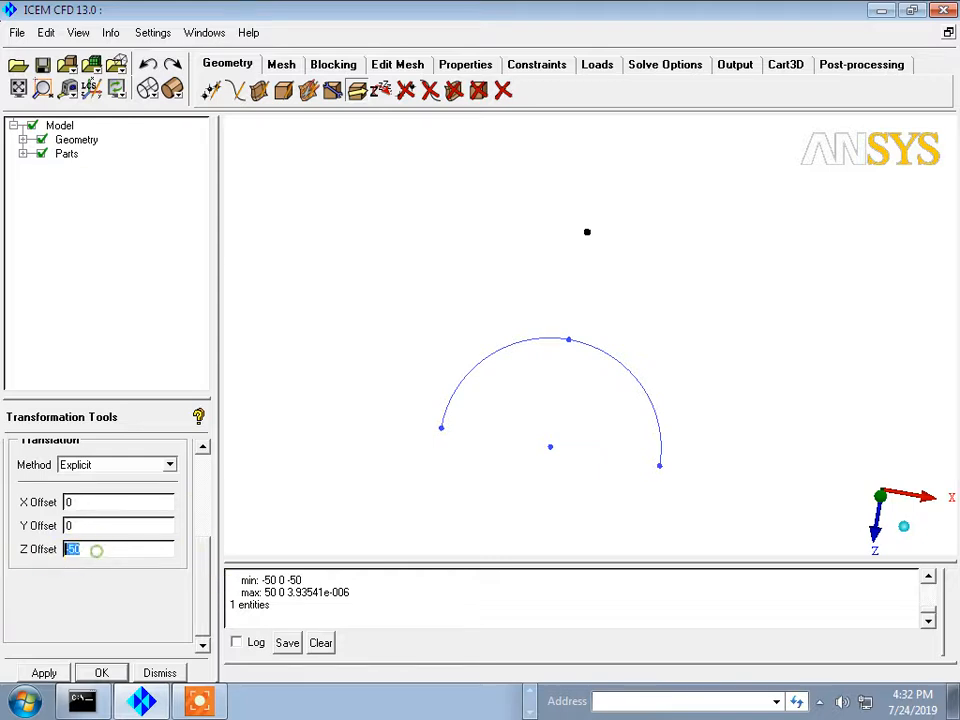
double_click(75, 502)
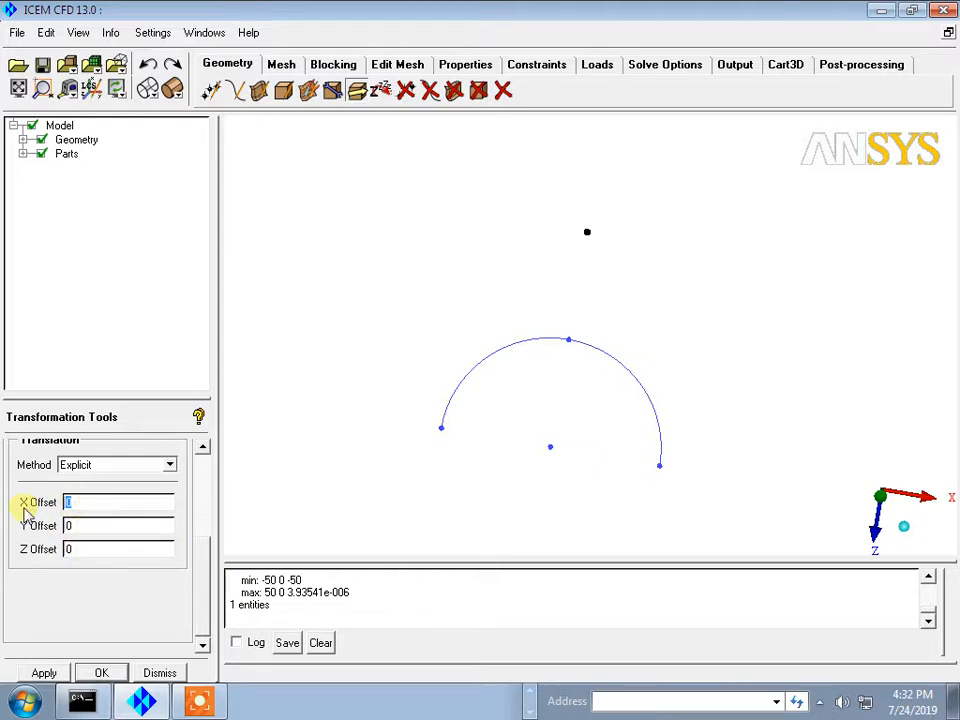
click(43, 671)
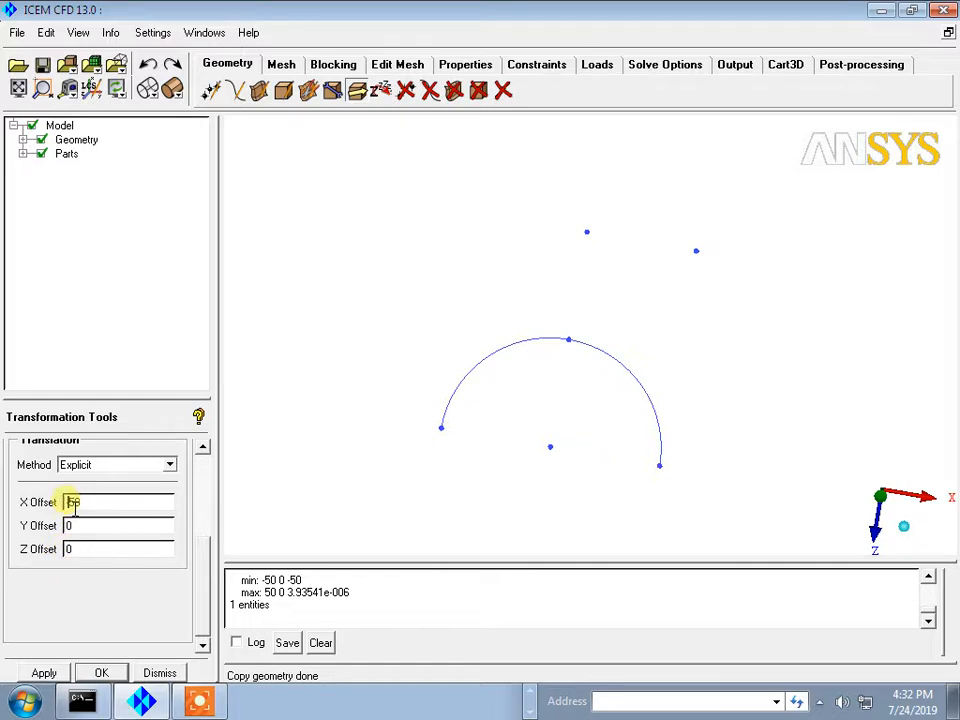
text(-)
click(43, 672)
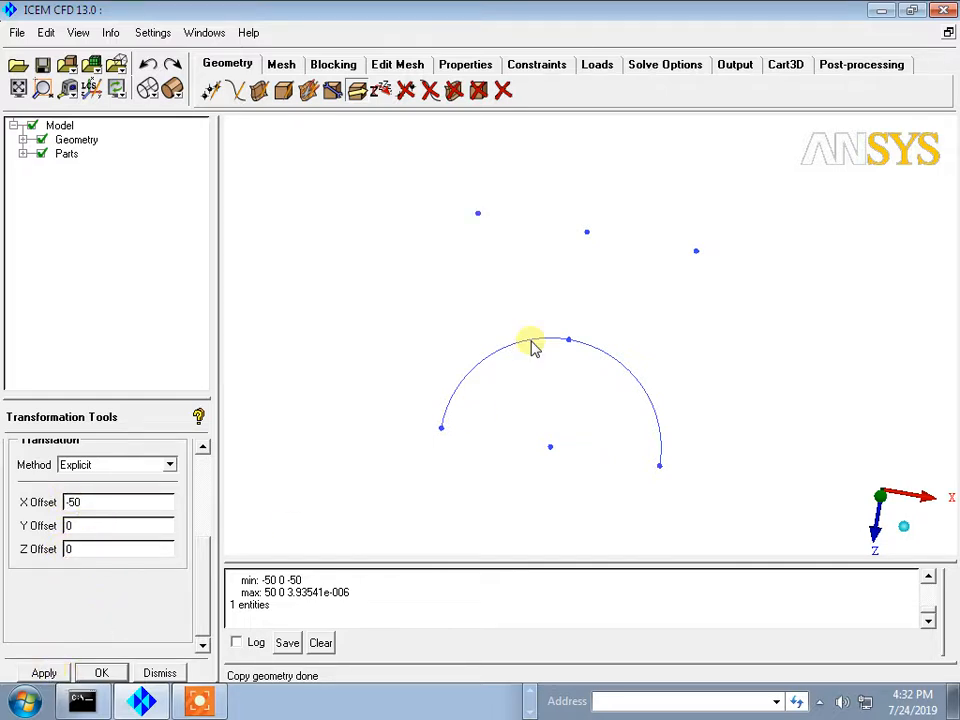
- Create a three-point arc from the upper X = -50 point through the lower arc's apex point to the upper X = 50 point
click(238, 92)
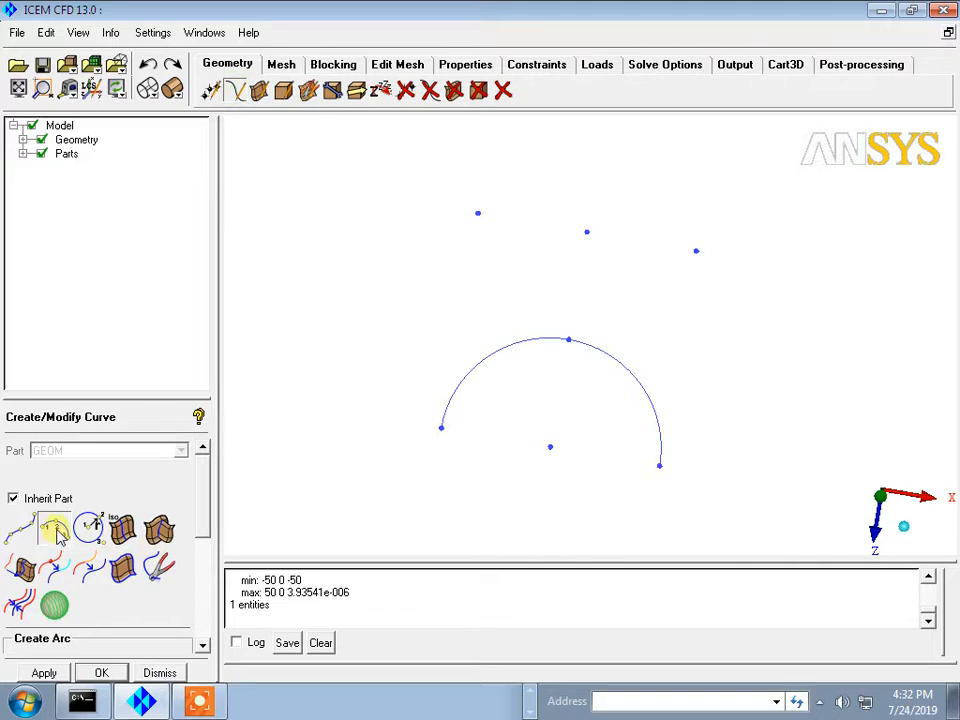
click(478, 213)
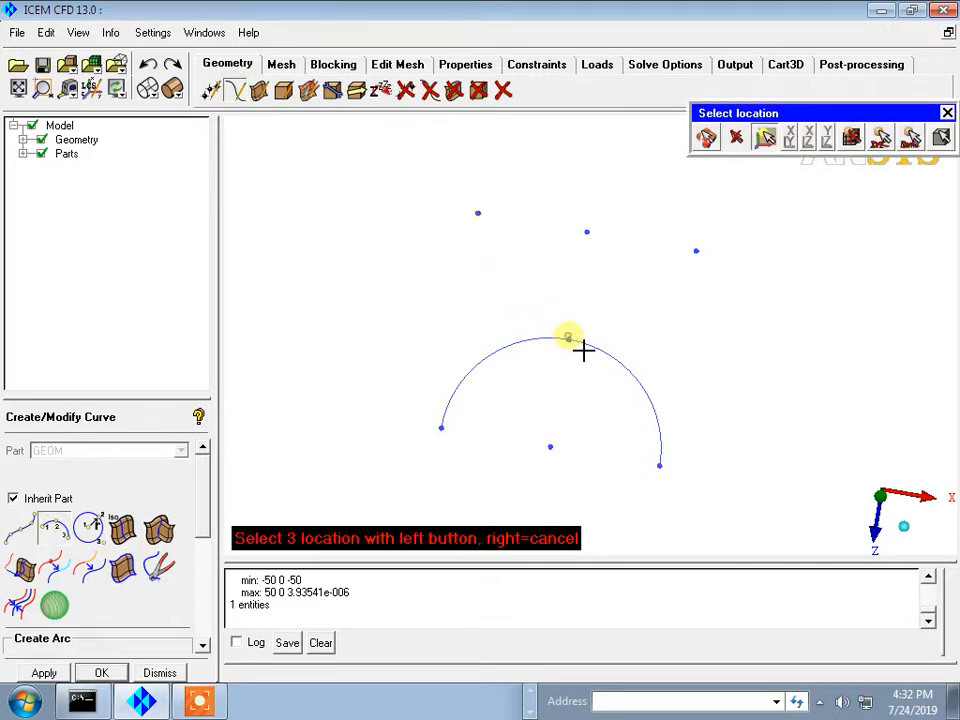
click(697, 252)
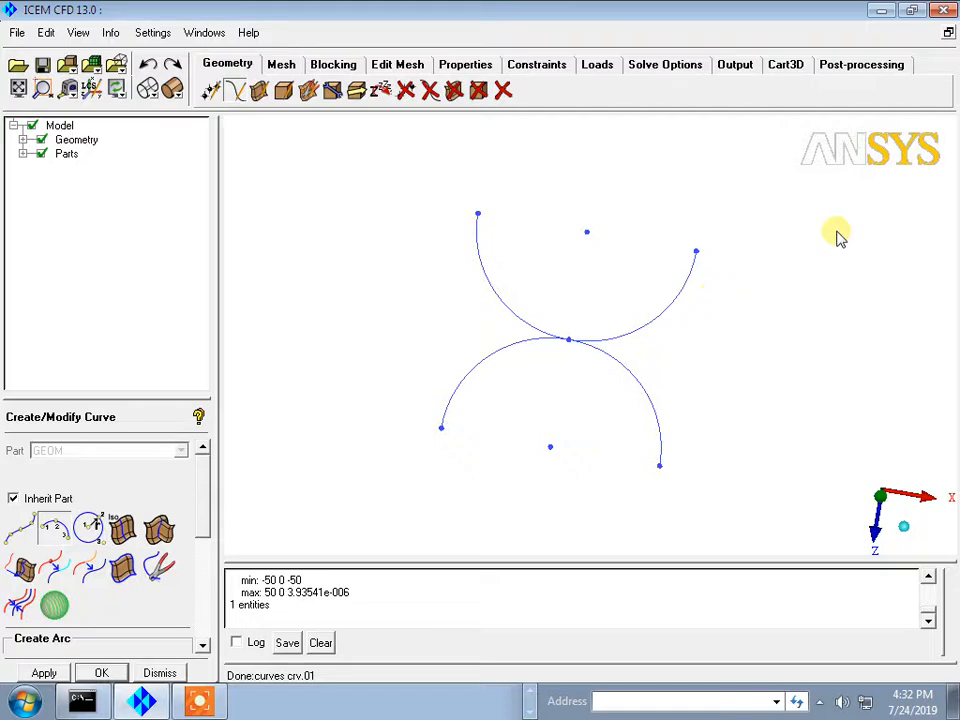
- Copy the point where the two arcs meet twice, with explicit X offsets of 10 and -10 and zero Y and Z offsets
click(357, 91)
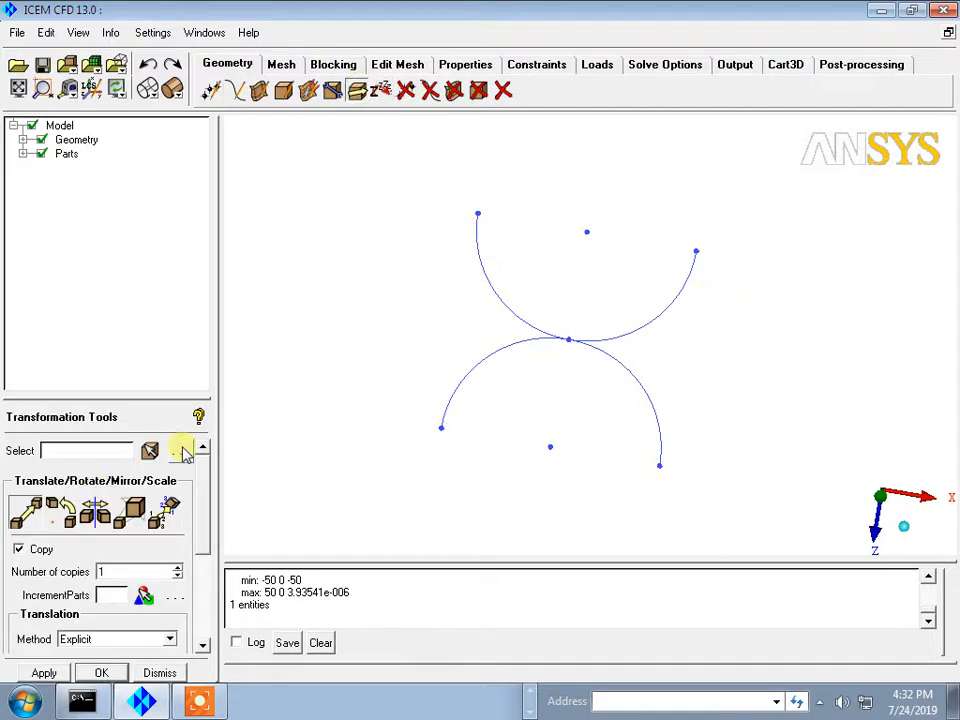
click(149, 450)
click(578, 348)
middle_click(608, 338)
drag(206, 484, 205, 568)
drag(85, 527, 36, 527)
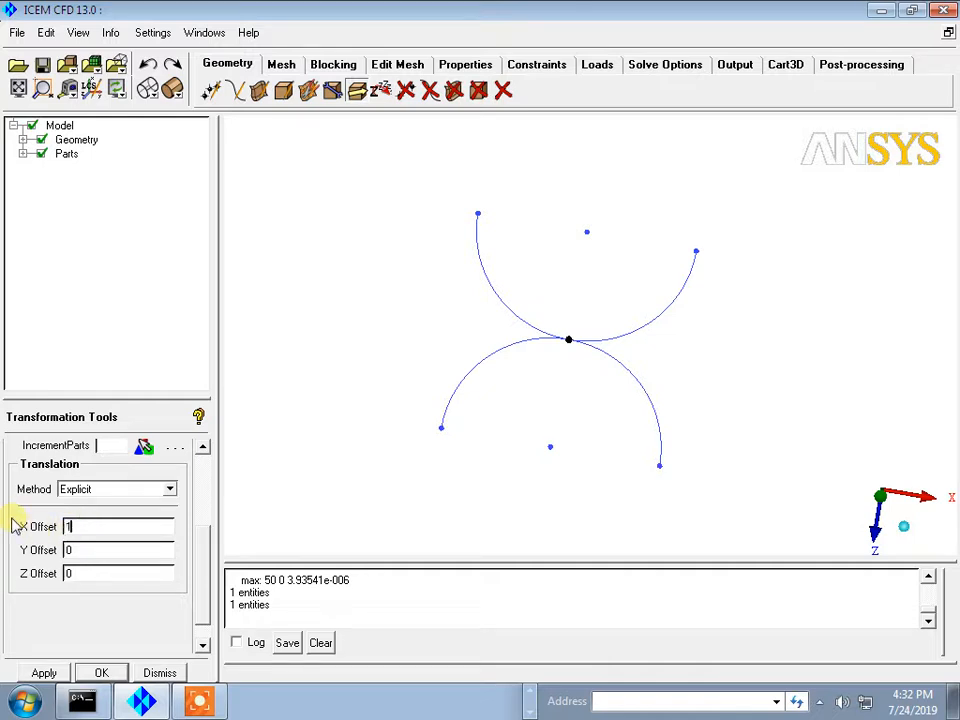
click(40, 675)
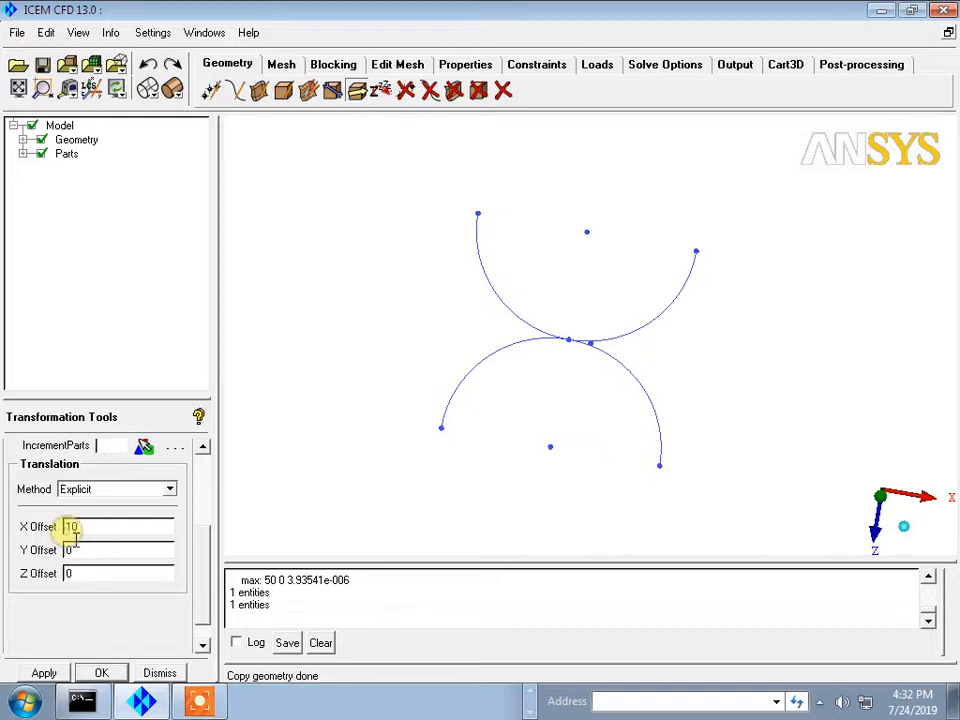
click(43, 672)
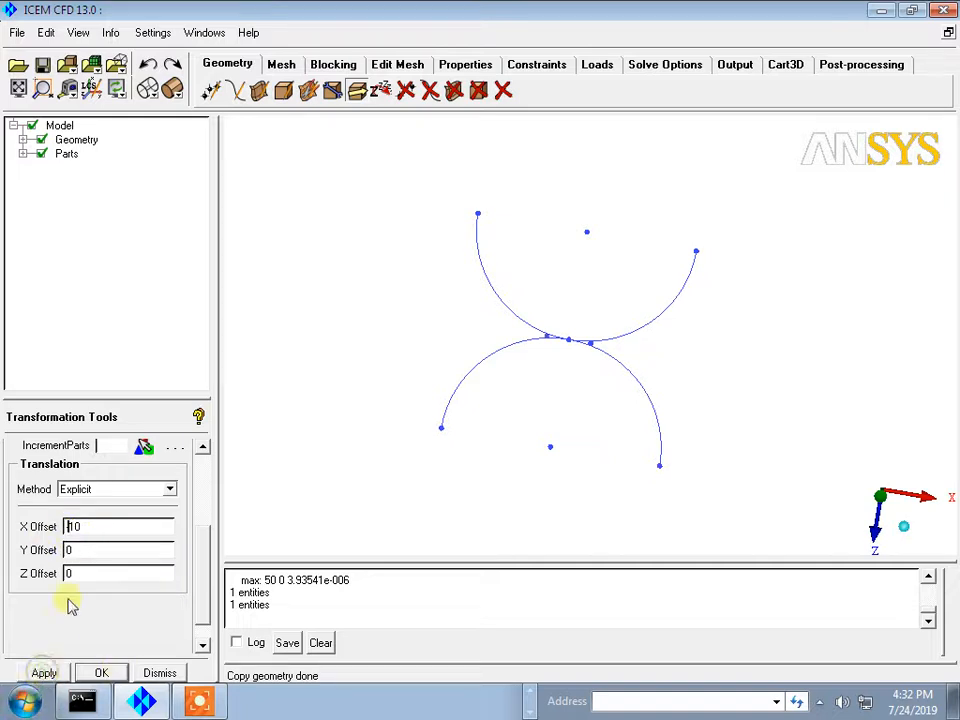
- Copy the same meeting point twice more, with Z offsets of 10 and -10 and an X offset of 0
drag(101, 528, 91, 521)
drag(88, 573, 32, 578)
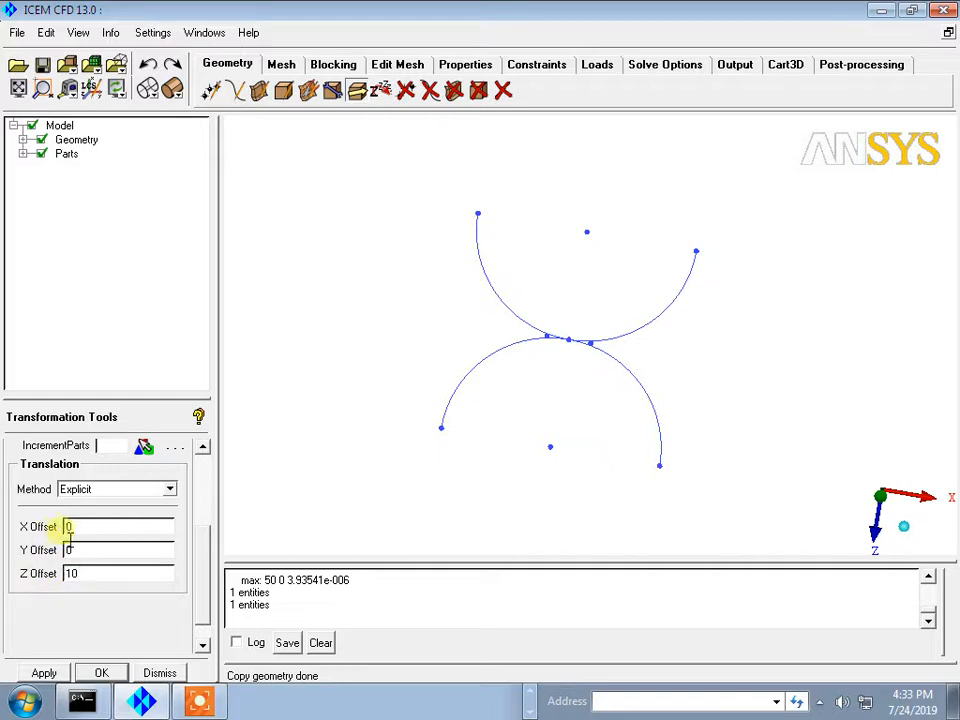
click(45, 672)
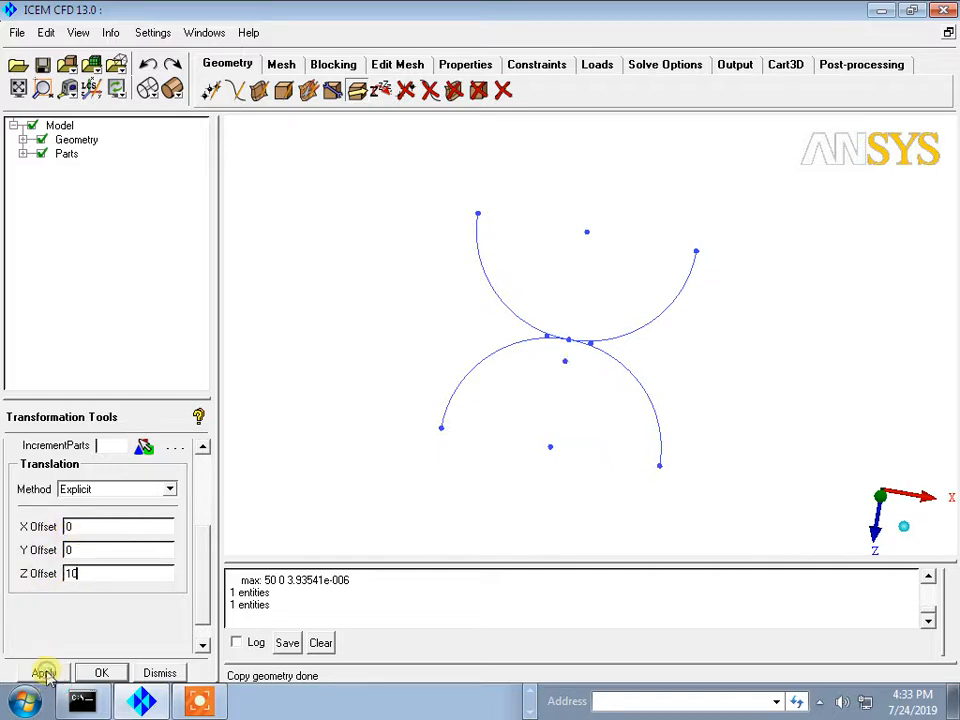
text(-)
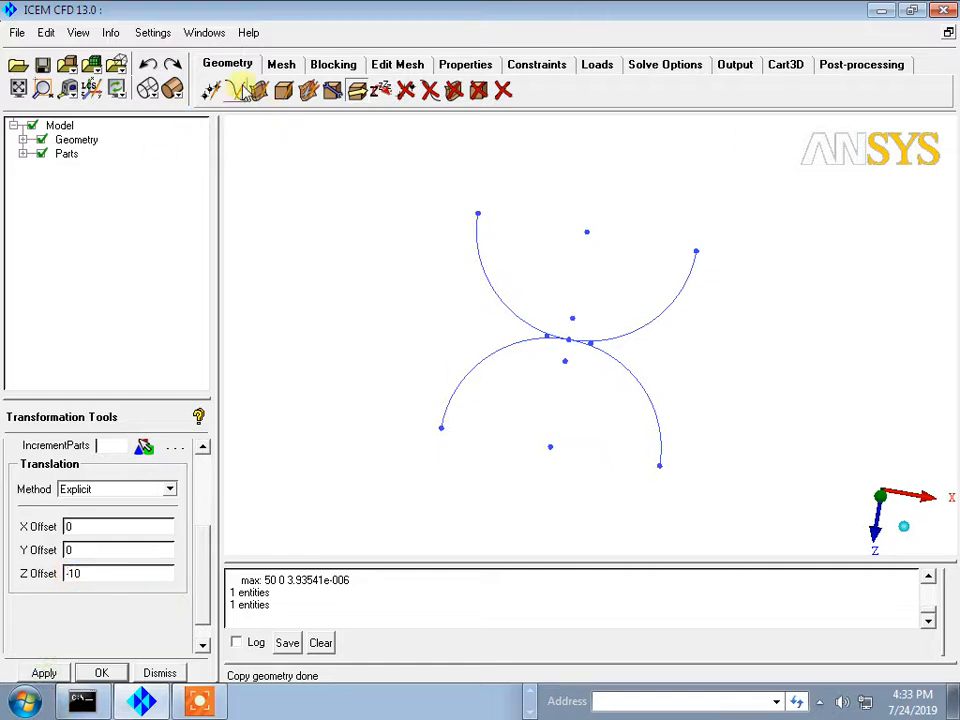
- Create two three-point arcs through the four offset points to form a small circle of radius 10 around the meeting point
click(234, 91)
click(68, 523)
click(549, 335)
click(572, 319)
click(591, 341)
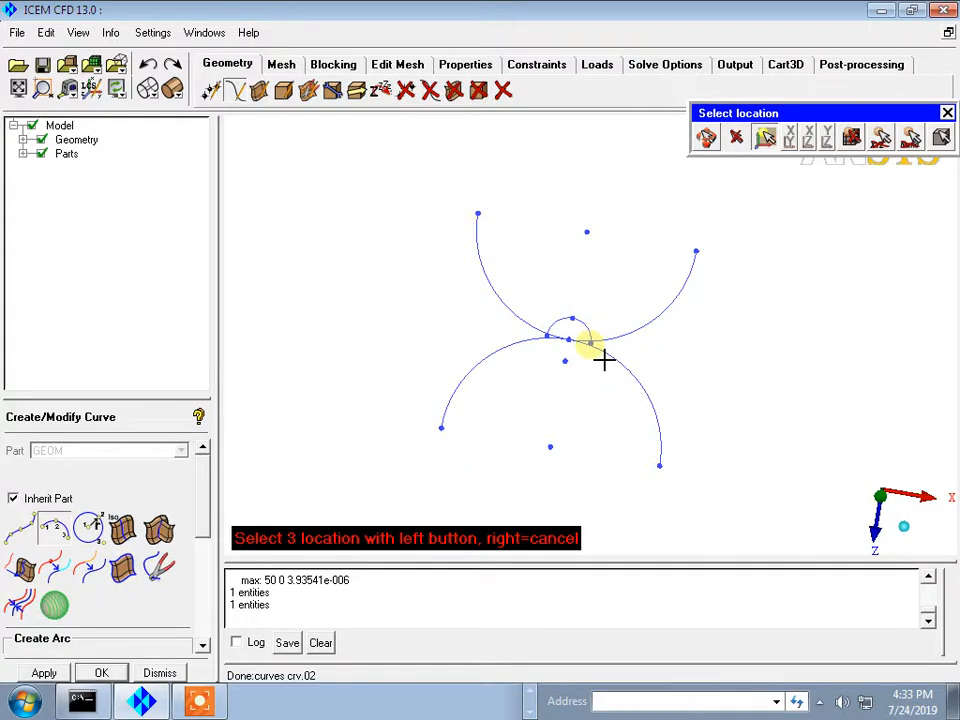
middle_click(548, 342)
right_click(658, 346)
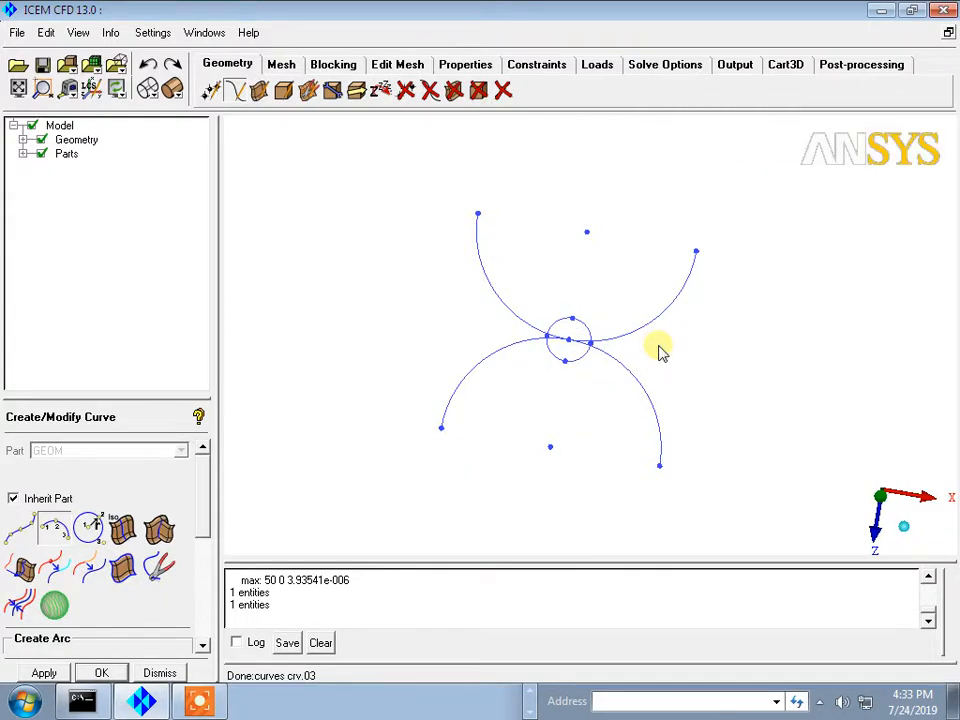
- Move the upper large arc without copying it, using a Z offset of -10 and zero X and Y offsets
click(356, 90)
click(148, 451)
click(492, 265)
middle_click(532, 247)
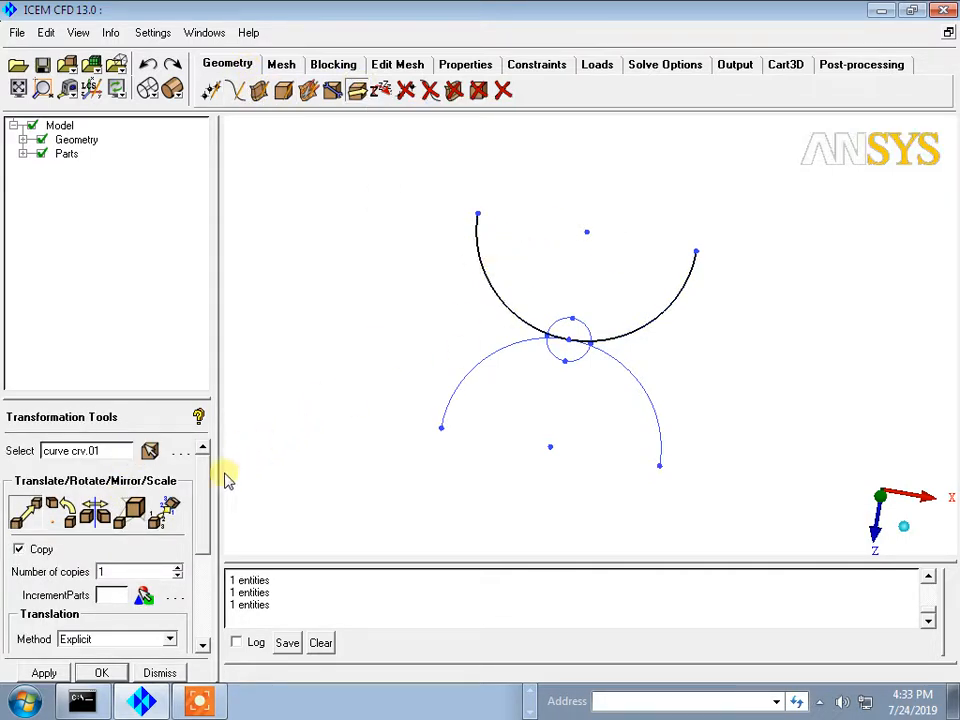
click(20, 550)
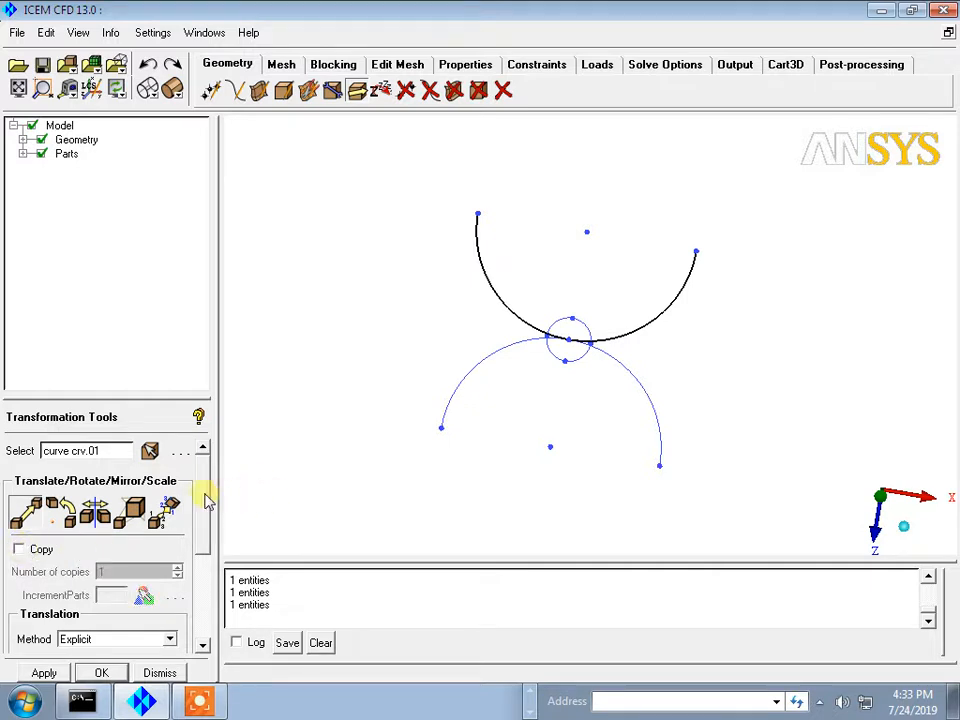
drag(205, 495, 210, 568)
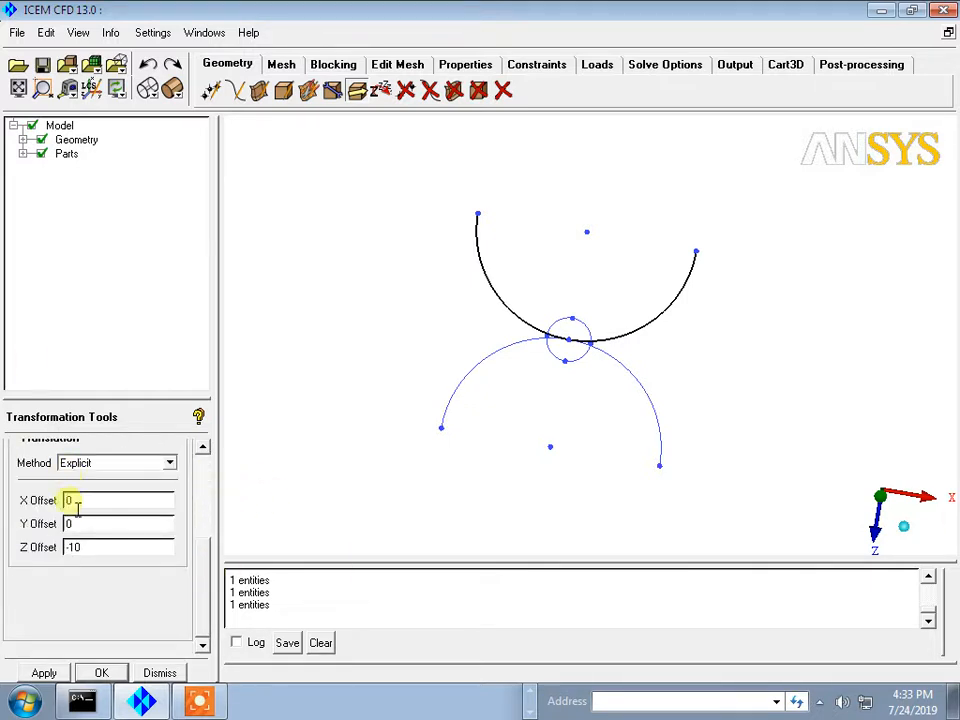
click(98, 553)
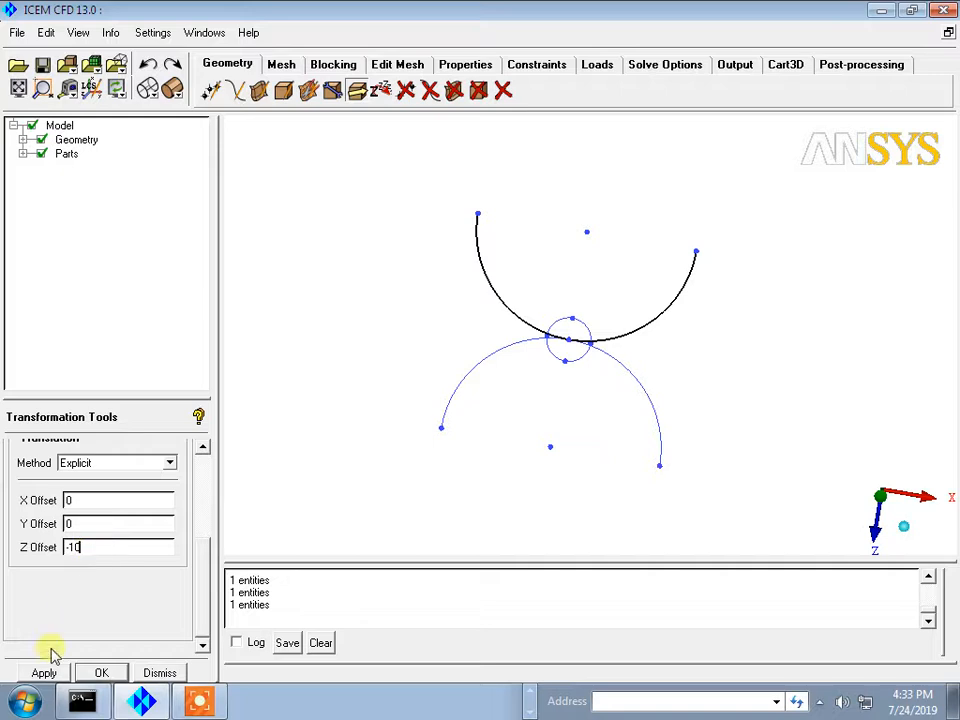
click(52, 676)
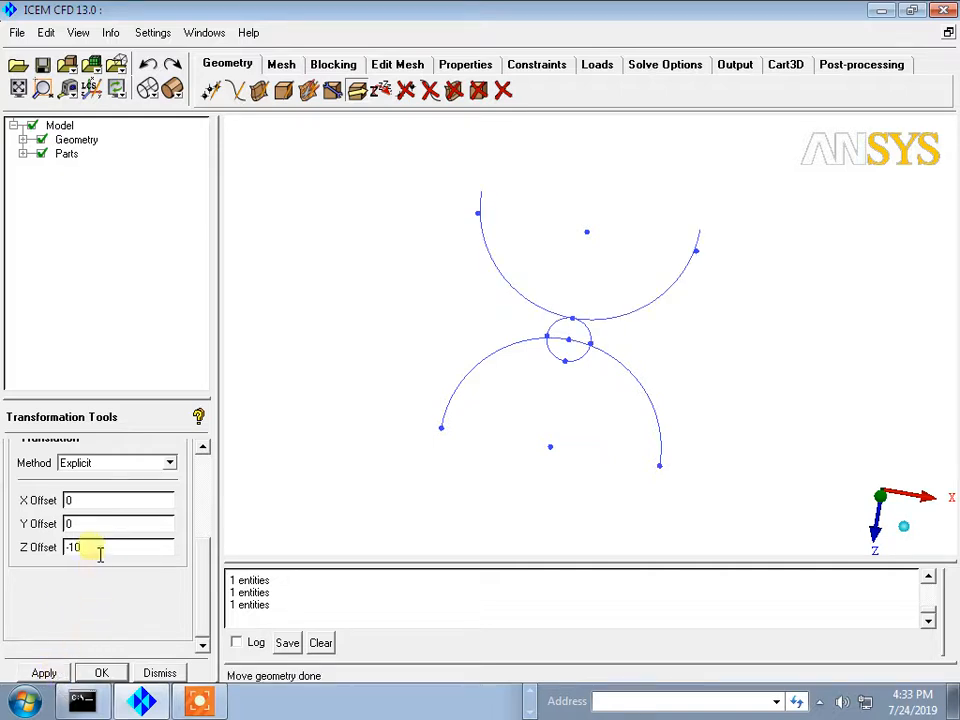
- Move the lower large arc without copying it, using a Z offset of 10
drag(204, 579, 190, 480)
click(149, 450)
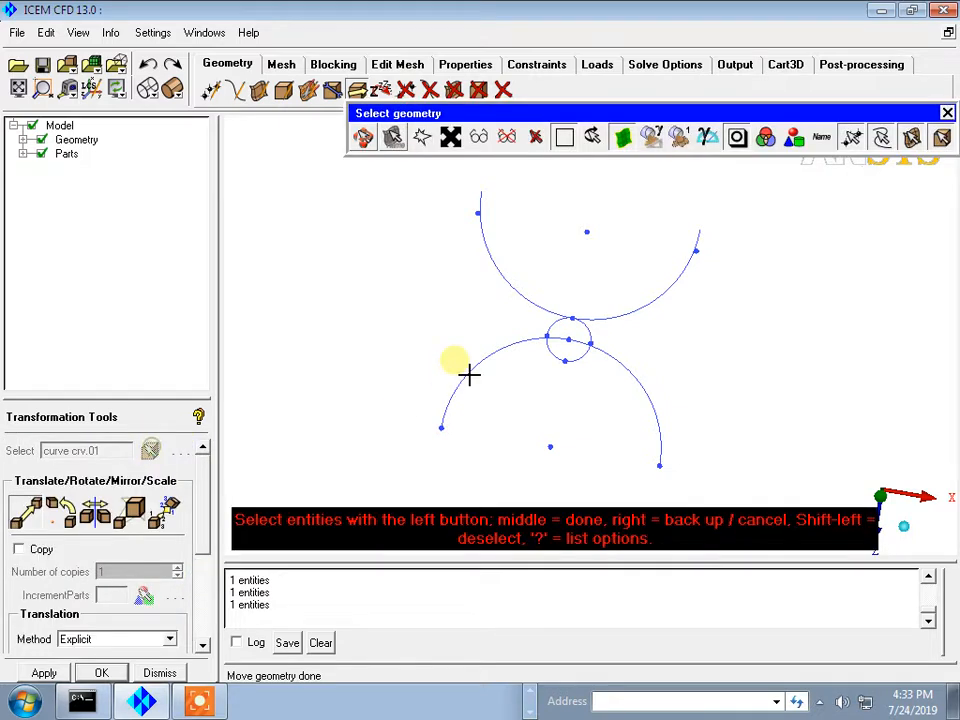
click(499, 364)
middle_click(480, 317)
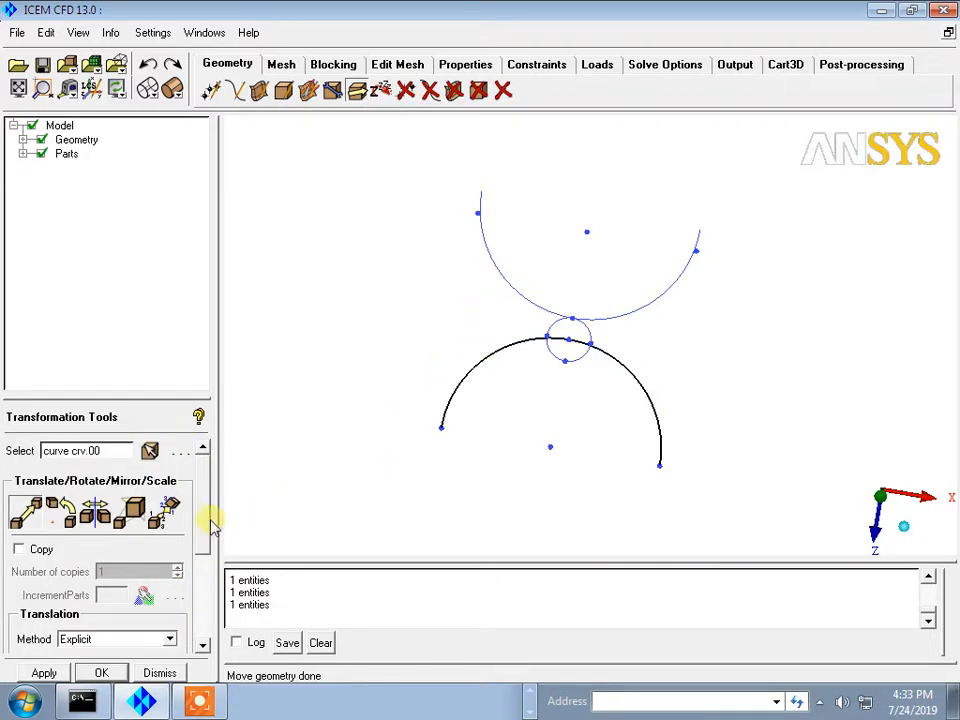
drag(210, 521, 212, 617)
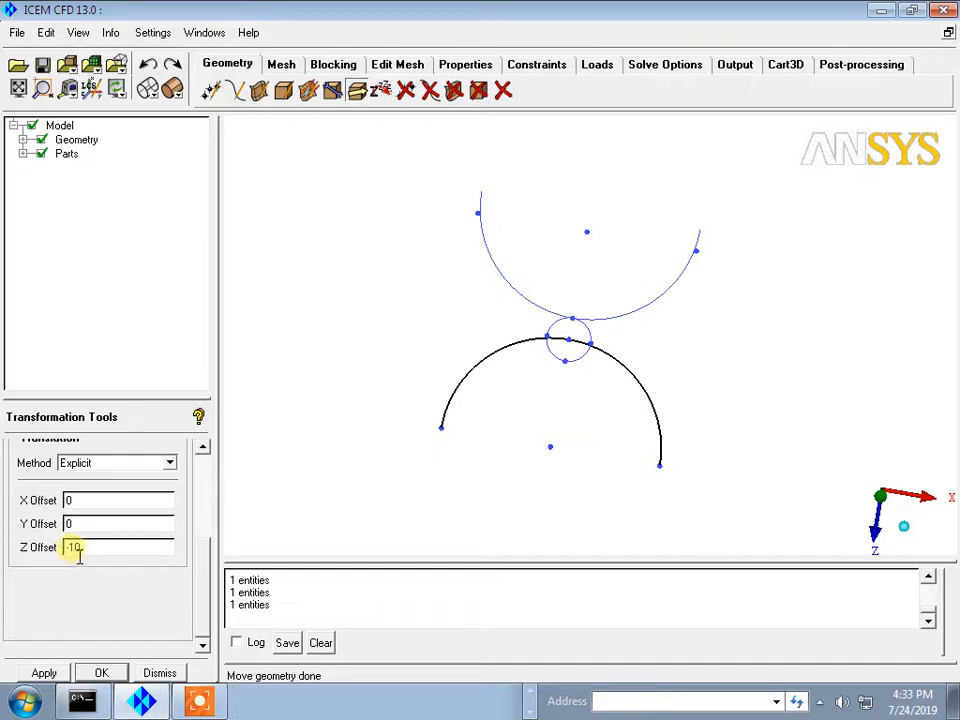
click(62, 673)
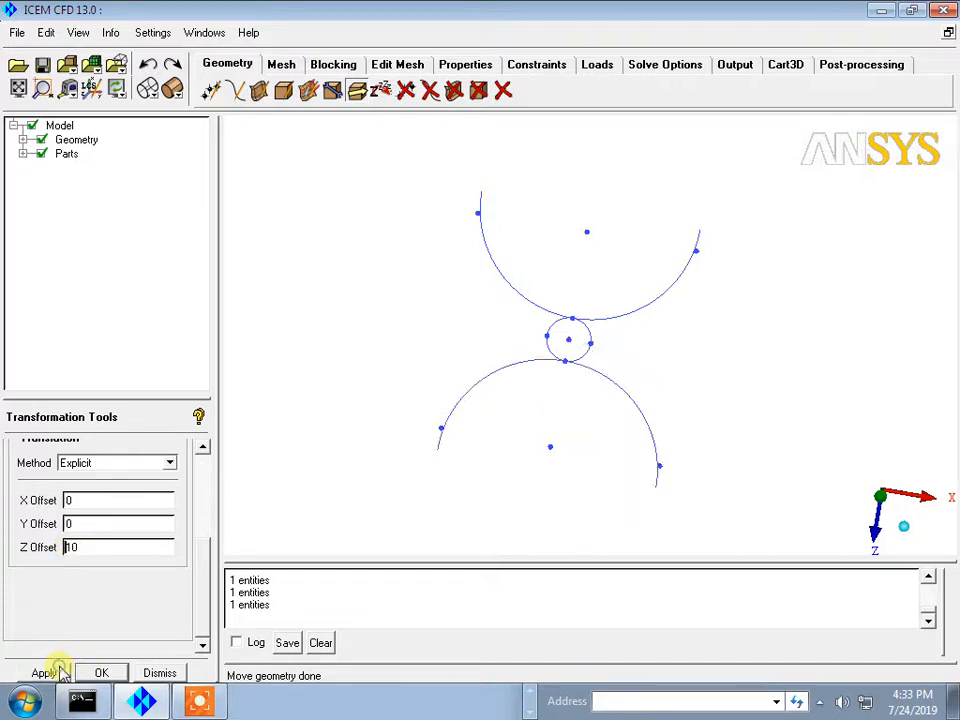
- Delete the four original end points left behind beside the moved large arcs
click(671, 358)
drag(625, 245, 757, 255)
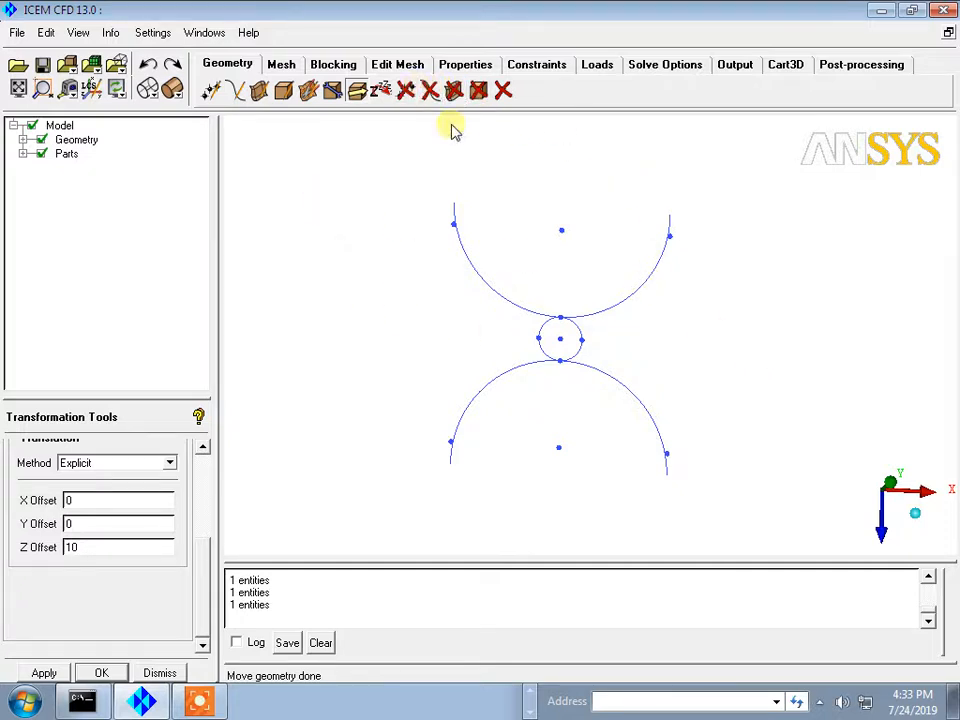
click(670, 236)
click(453, 223)
click(451, 441)
click(668, 456)
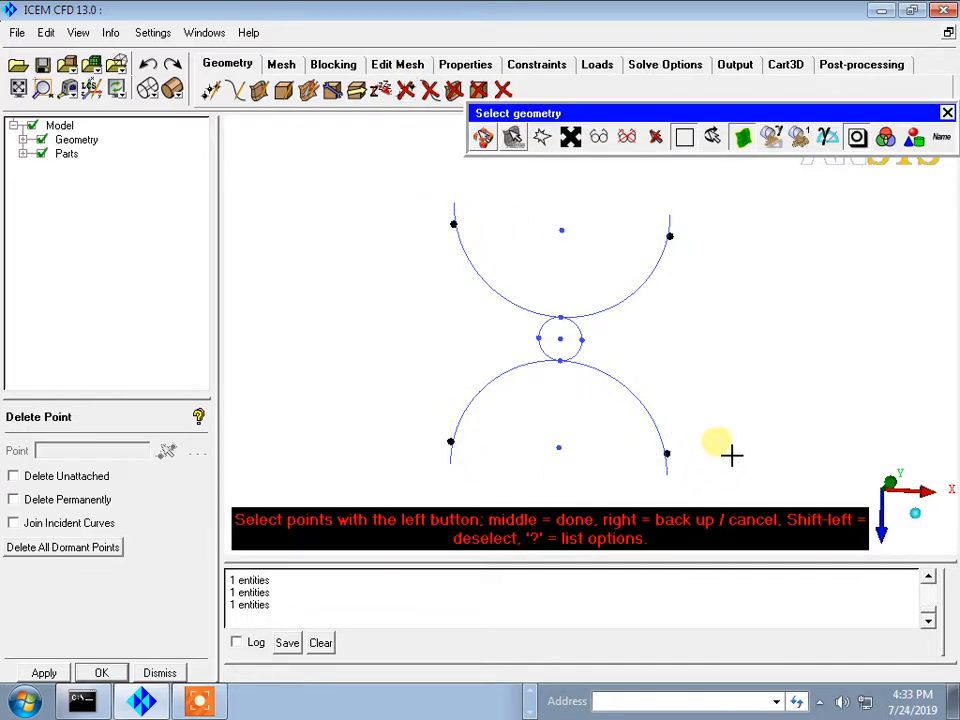
middle_click(720, 448)
- Create points at both ends of the upper and lower large arcs from the curve ends
click(210, 91)
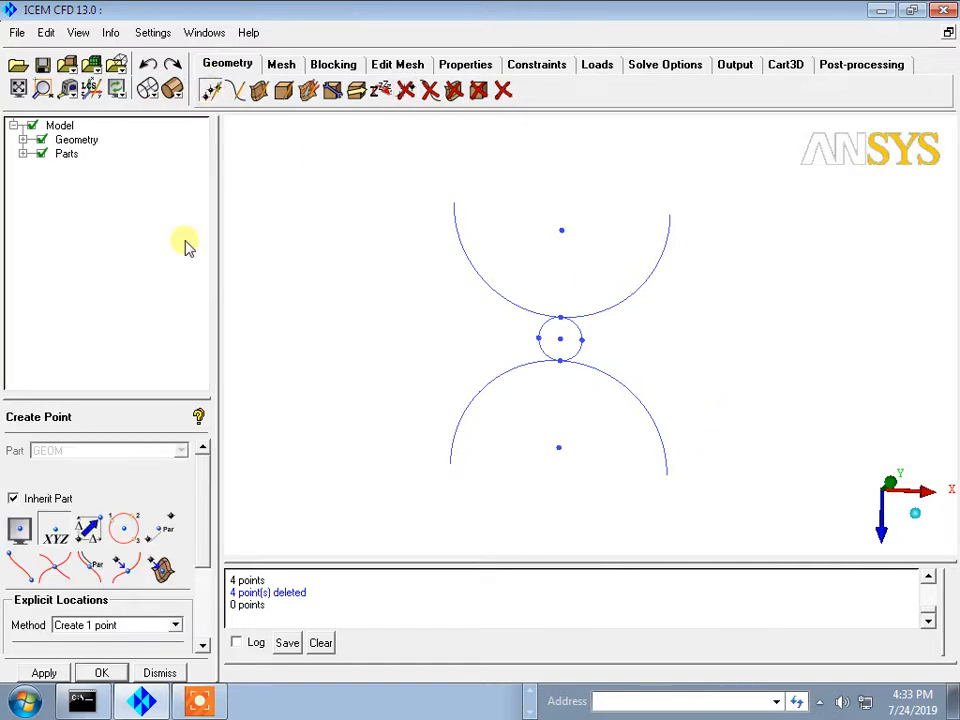
click(33, 578)
click(490, 298)
middle_click(490, 292)
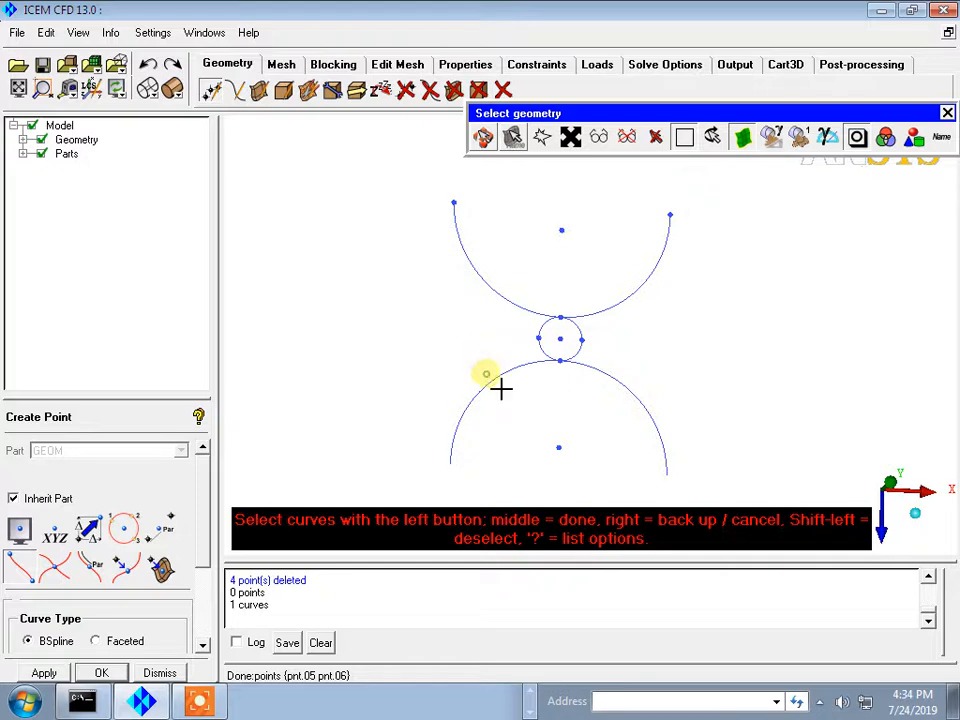
click(490, 366)
middle_click(480, 347)
middle_click(478, 350)
- Make one translated copy of all points and curves with a Y offset of 100 and zero X and Z offsets
drag(671, 369, 513, 128)
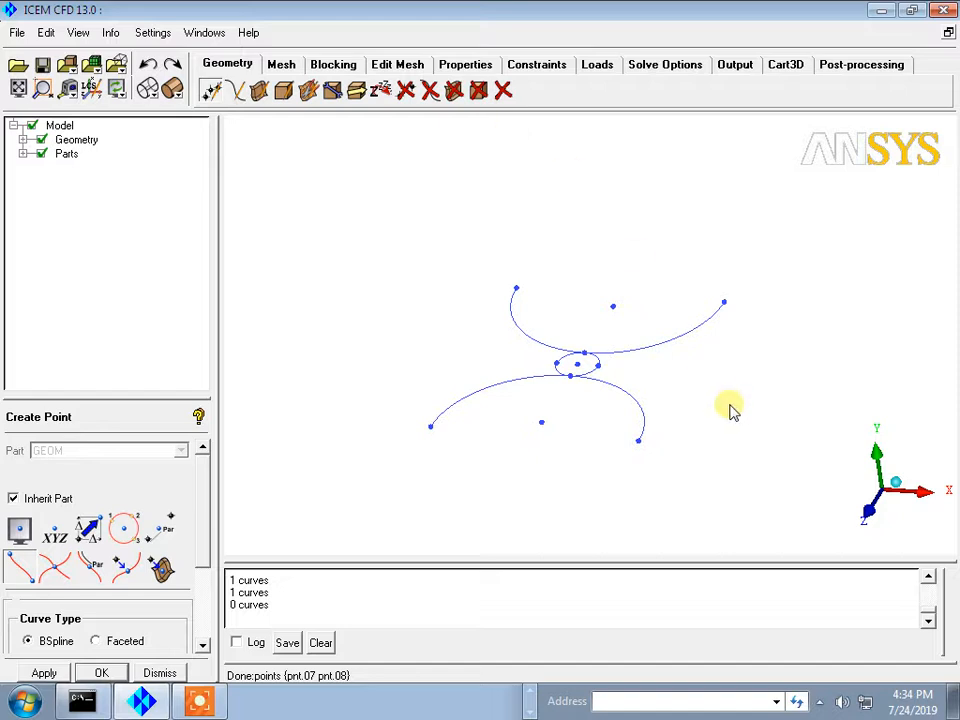
drag(724, 426, 613, 445)
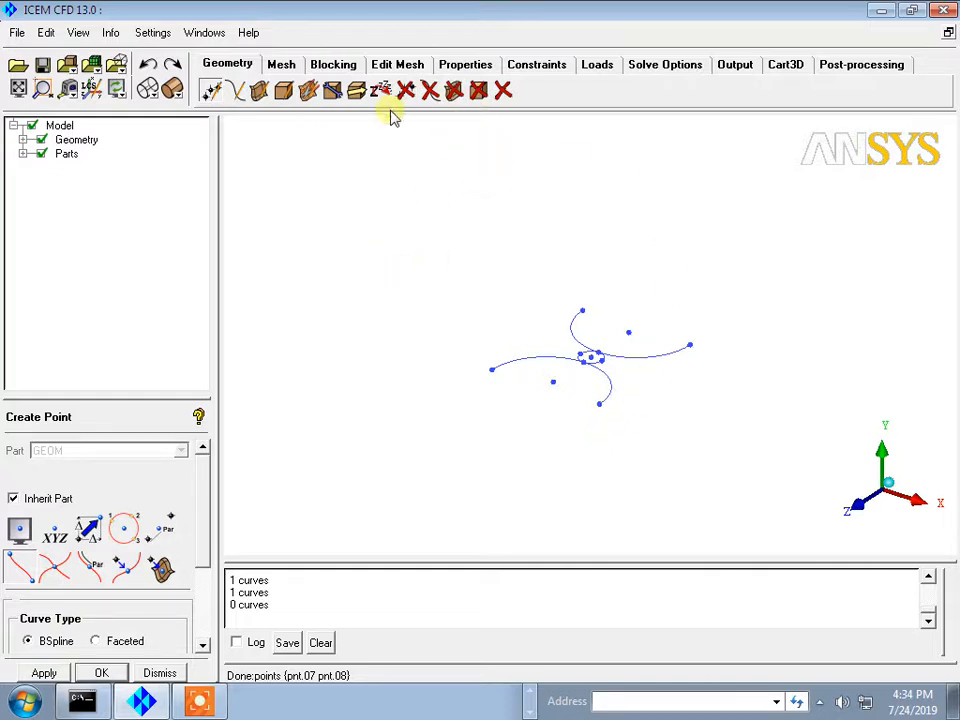
scroll(641, 332, down, 5)
drag(606, 379, 623, 424)
click(358, 93)
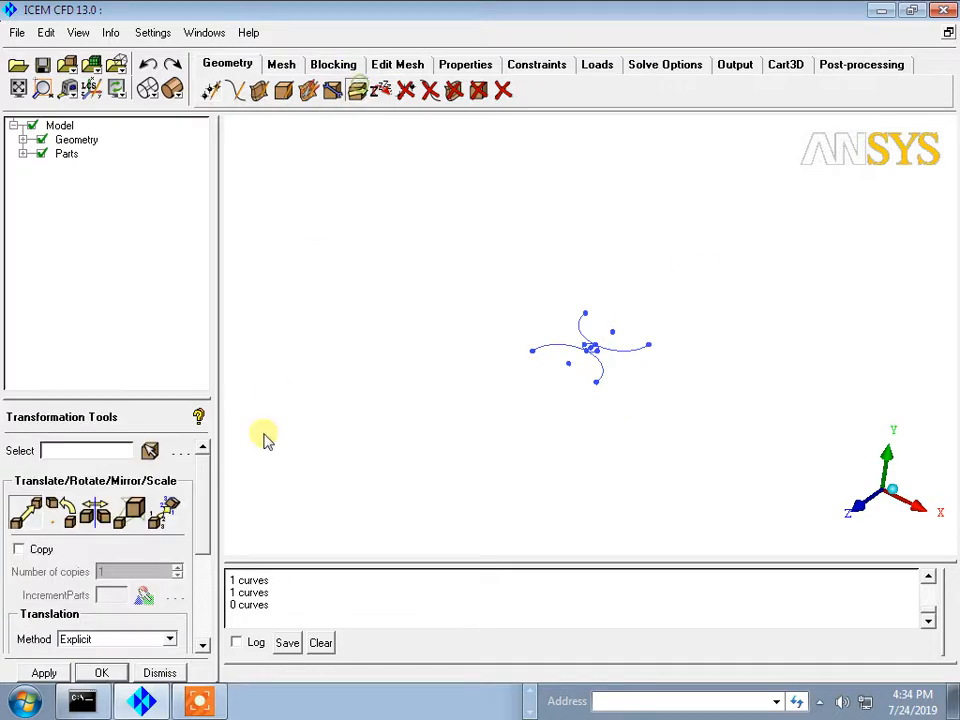
click(152, 452)
drag(505, 275, 733, 436)
middle_click(749, 318)
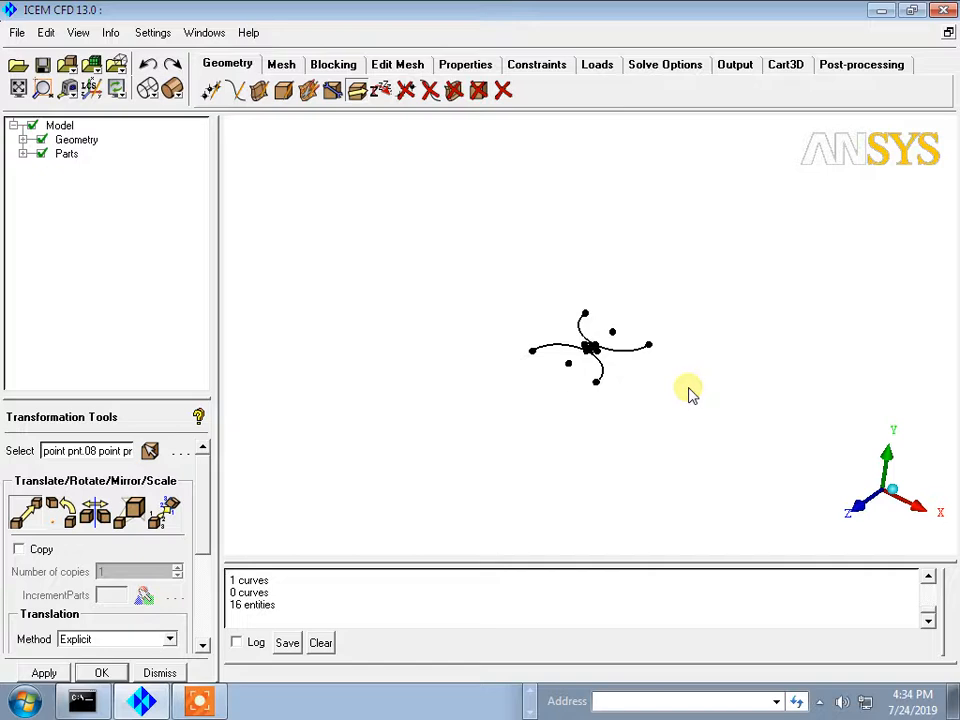
click(20, 550)
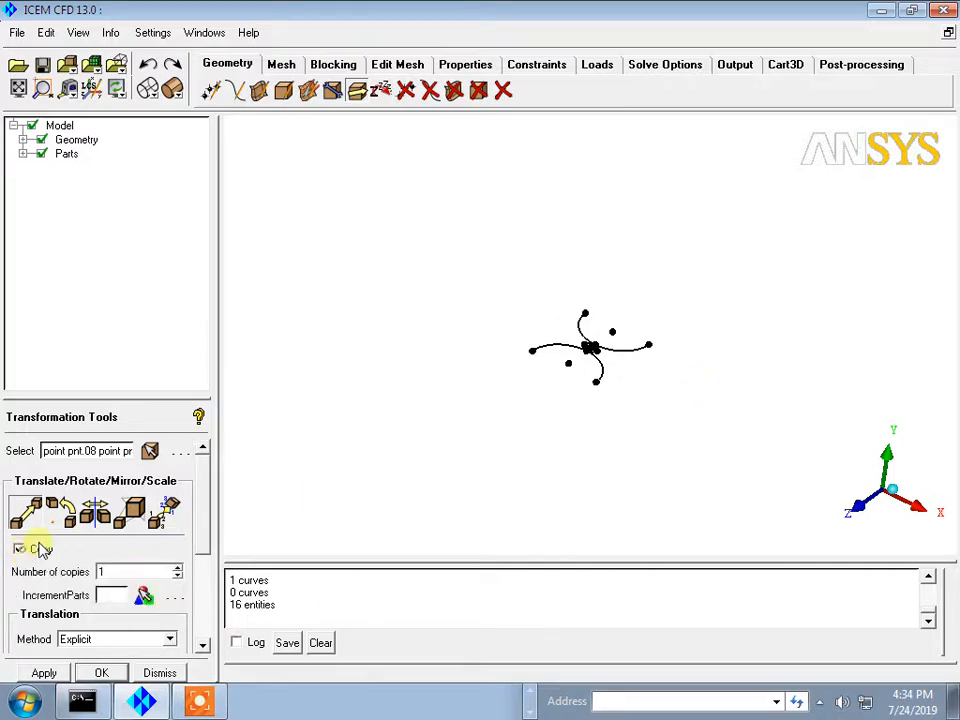
drag(201, 503, 227, 593)
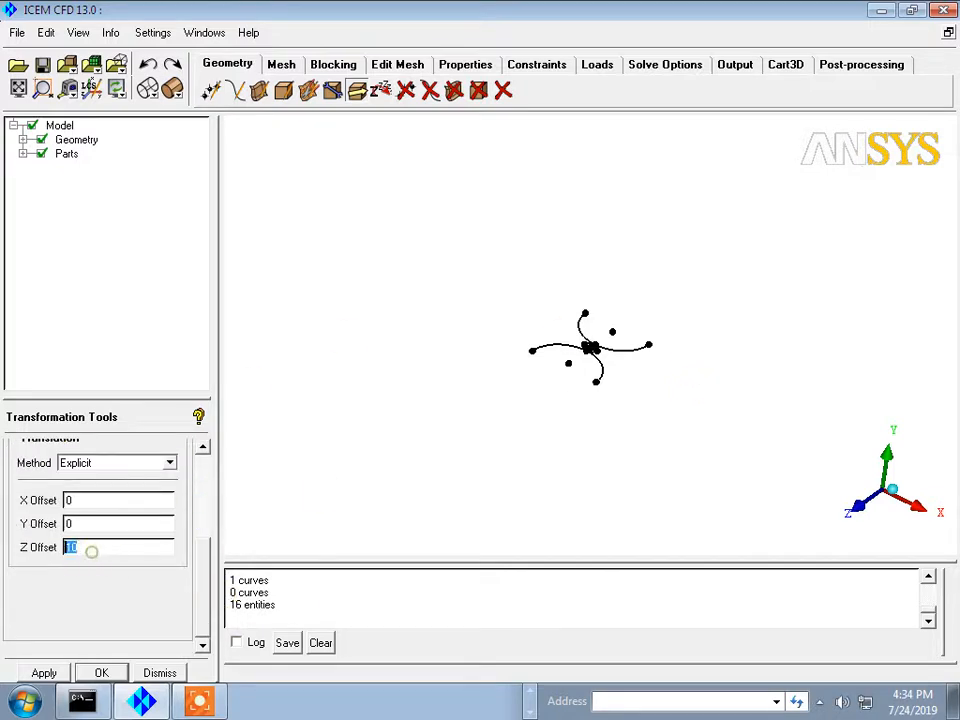
click(77, 520)
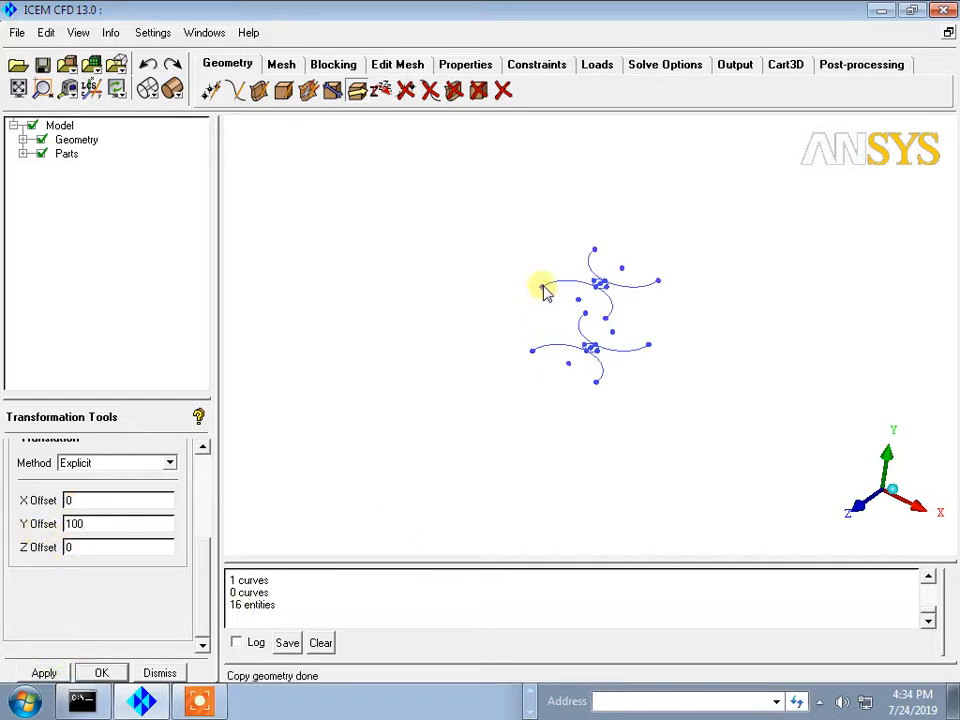
- Undo the last geometry copy and copy all points and curves with a Y offset of 500 instead
click(148, 64)
double_click(100, 524)
click(44, 672)
- Sweep the small circle into a cylindrical surface along the vector from the lower circle's center to the upper circle's center
scroll(658, 335, up, 5)
middle_drag(705, 251, 624, 348)
scroll(624, 348, up, 5)
middle_drag(597, 286, 667, 305)
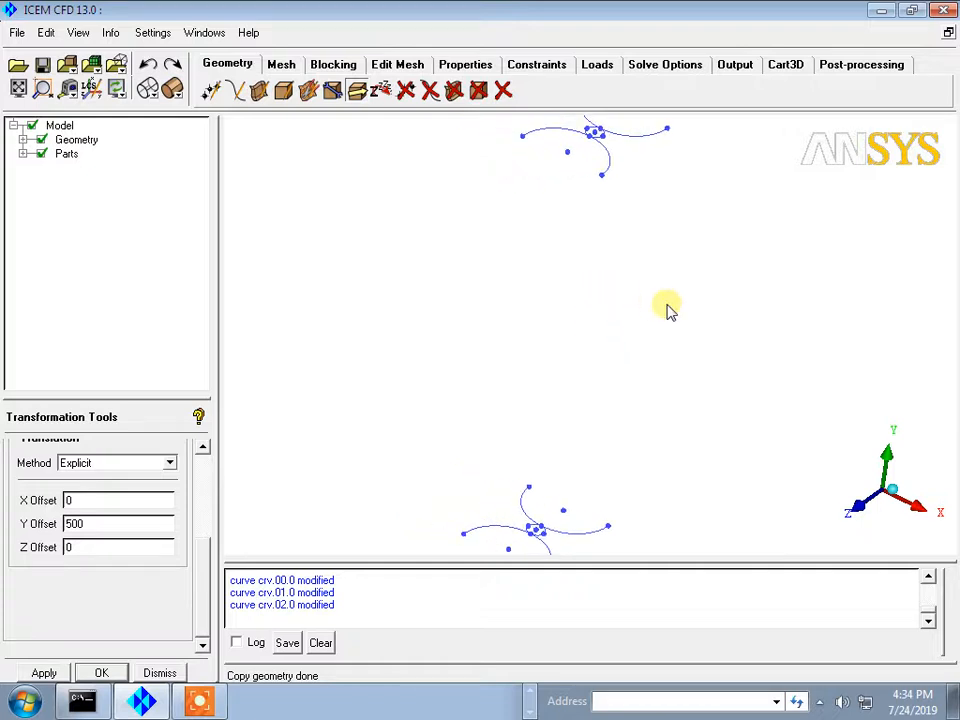
drag(655, 320, 585, 326)
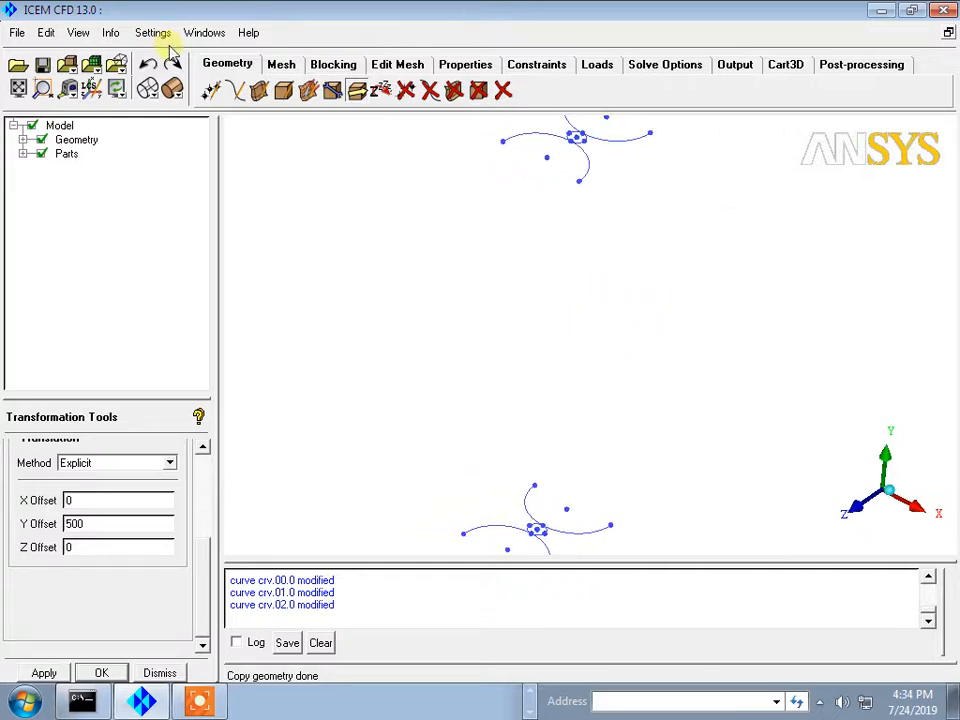
click(259, 91)
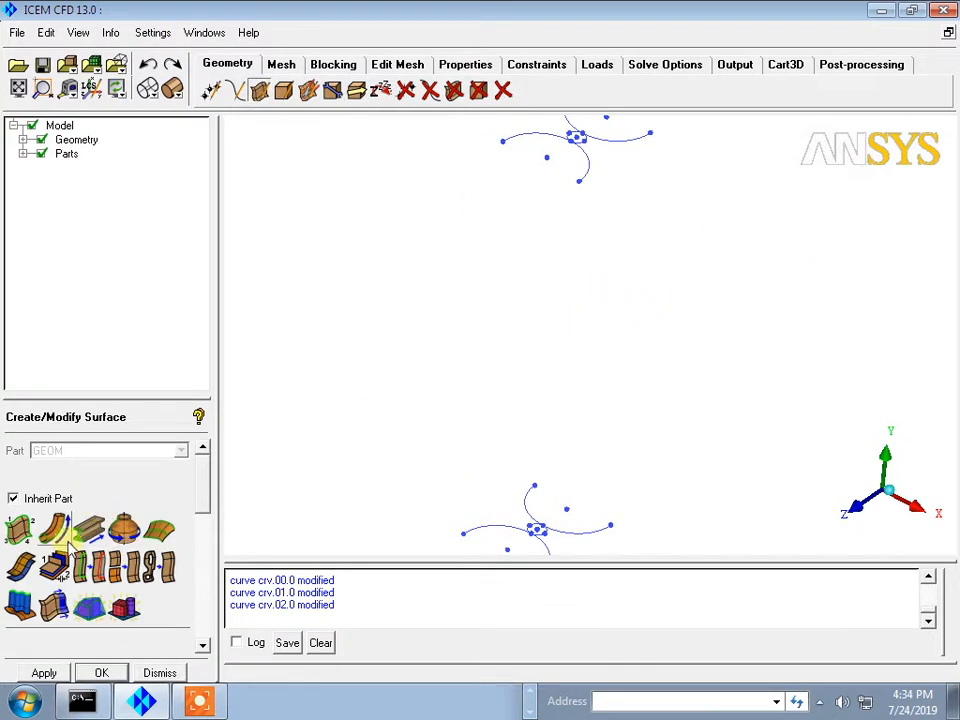
click(89, 529)
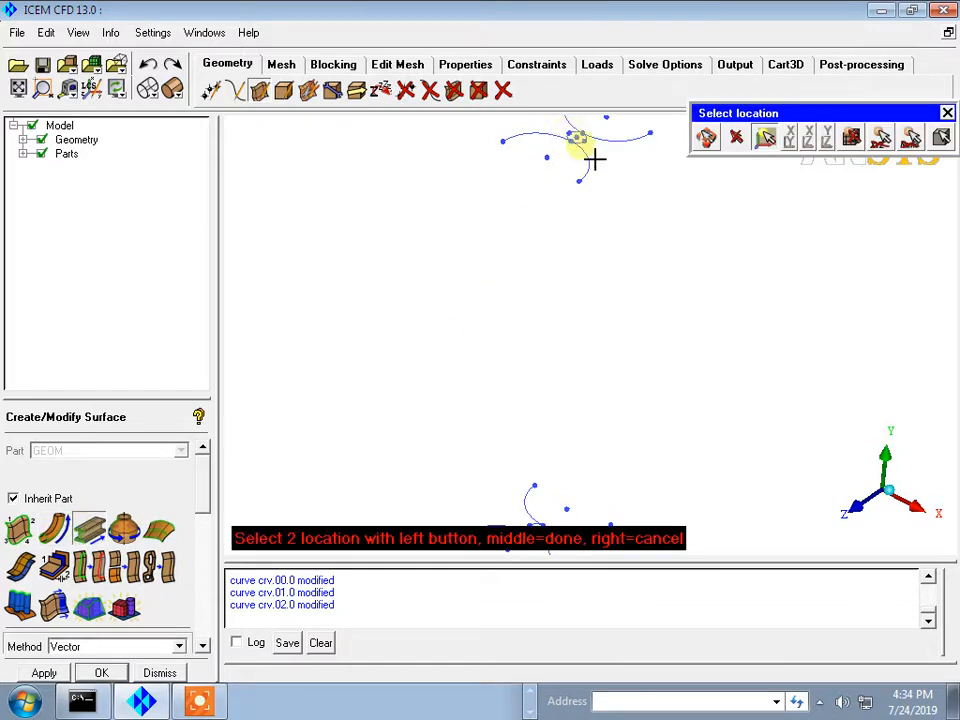
scroll(597, 475, down, 2)
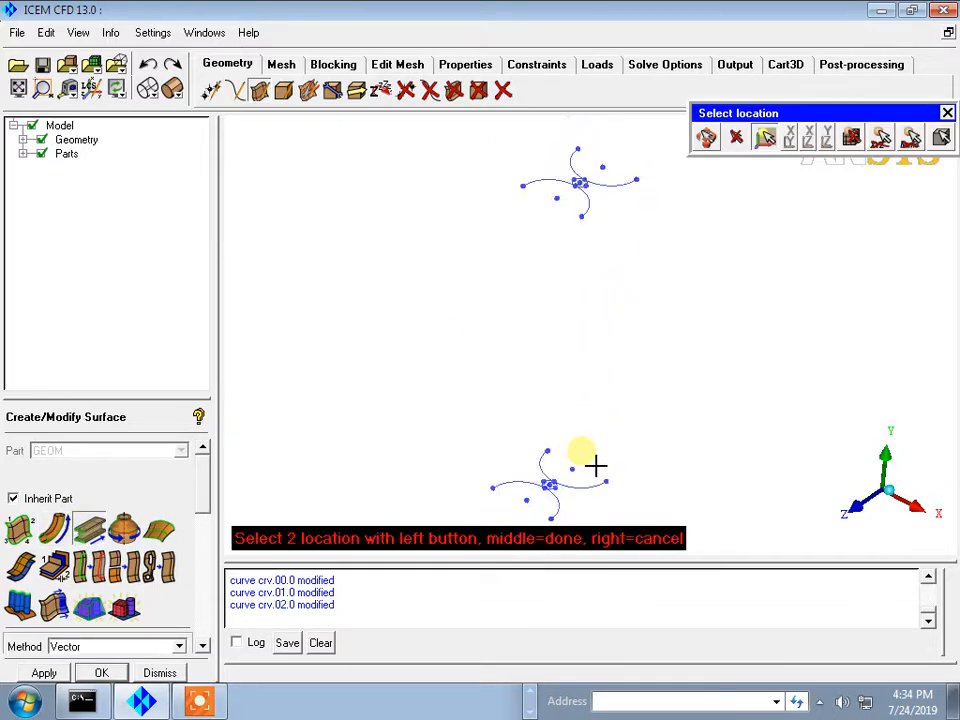
click(553, 487)
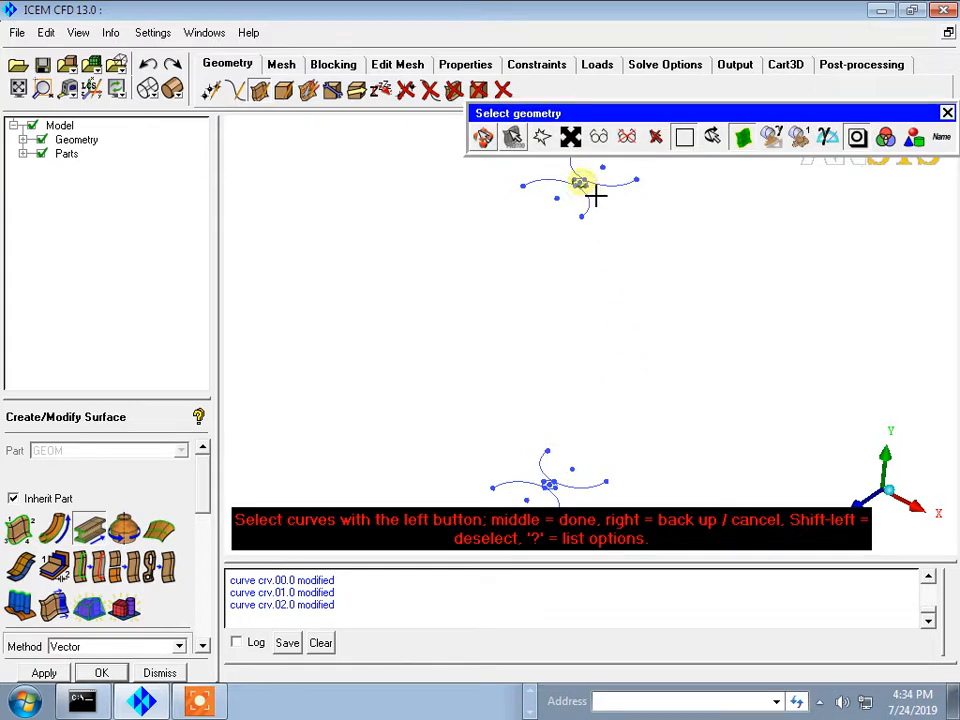
middle_click(634, 223)
drag(583, 285, 515, 250)
scroll(550, 256, up, 2)
middle_drag(553, 256, 563, 138)
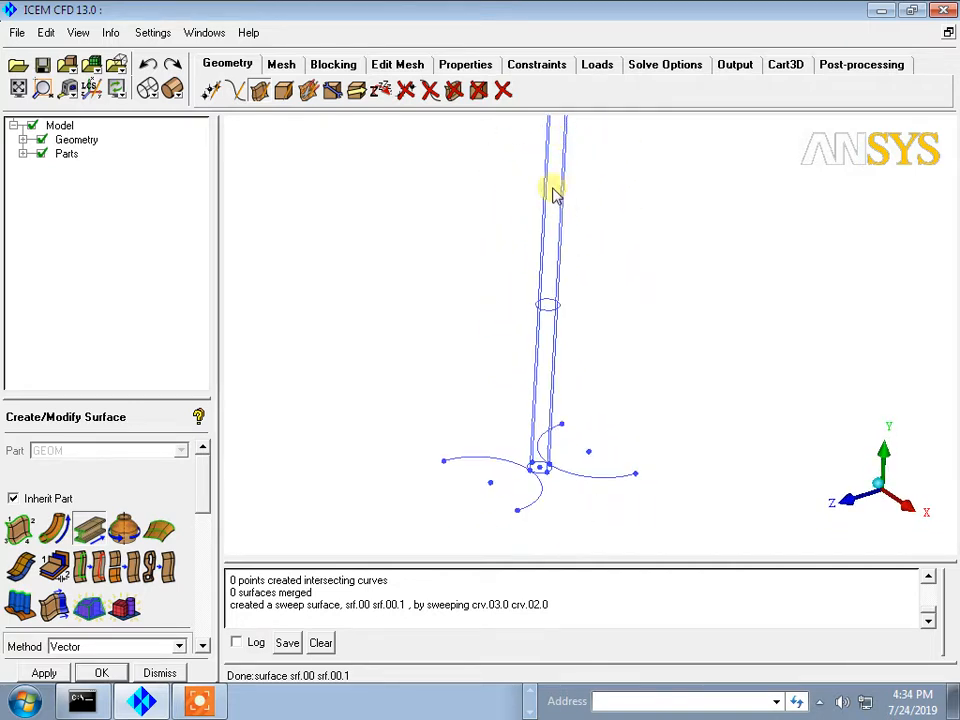
scroll(570, 235, down, 1)
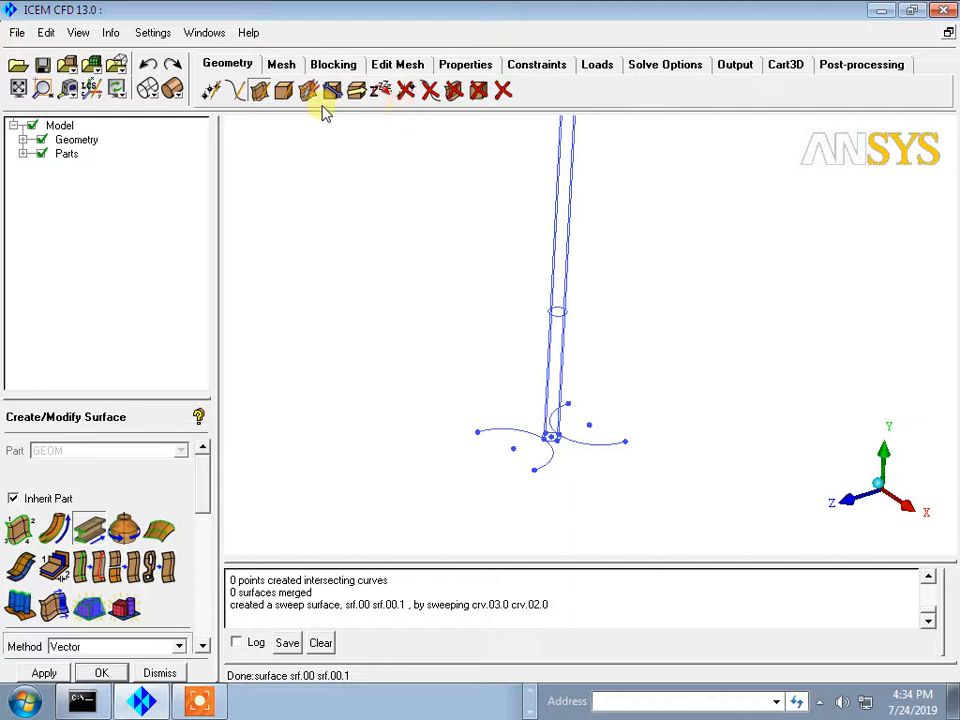
- Select the two large arcs of the lower profile and their four end points for a geometry transformation
click(359, 92)
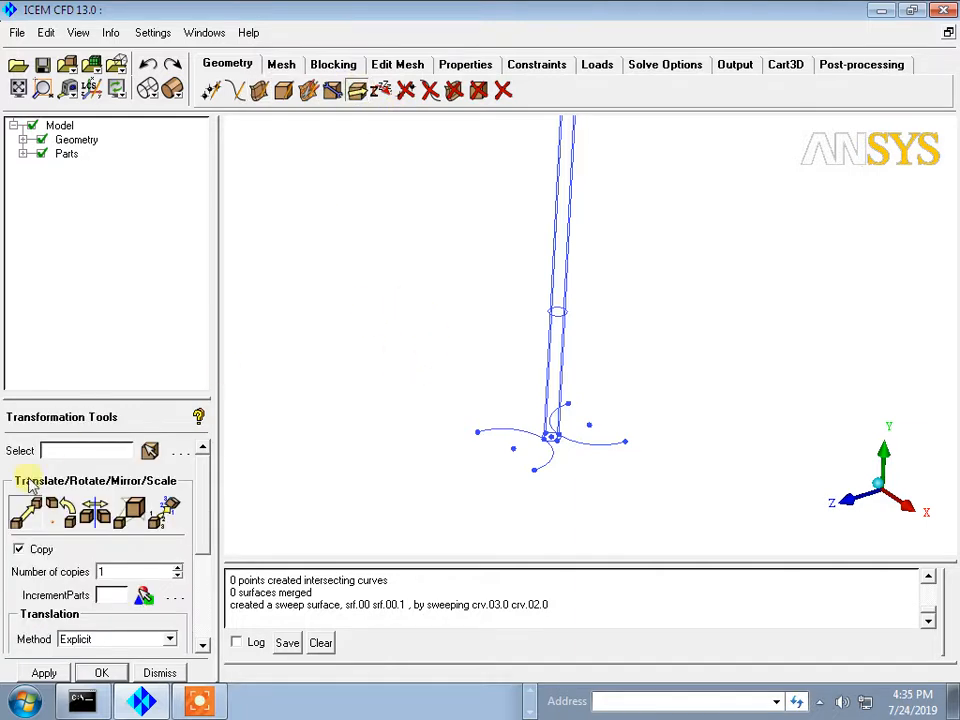
click(150, 450)
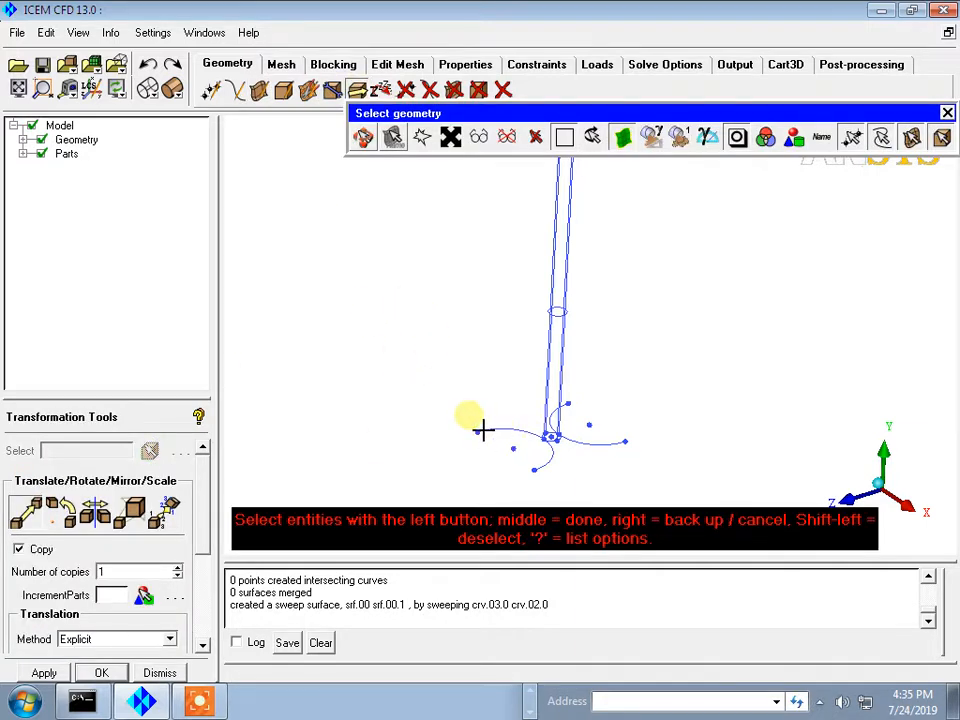
drag(468, 417, 522, 436)
click(540, 452)
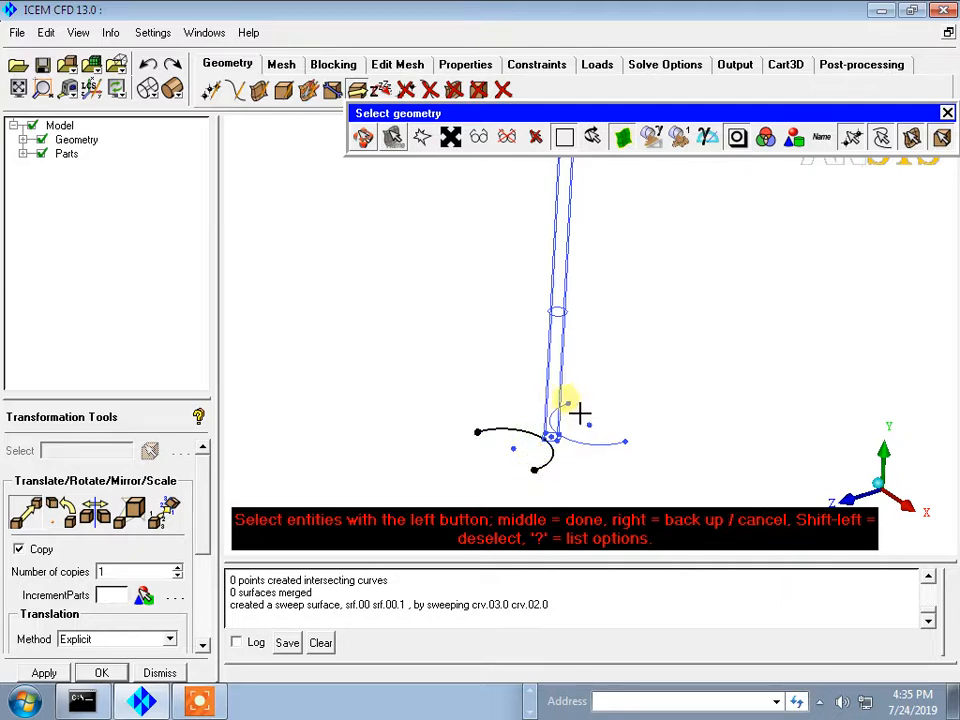
click(622, 440)
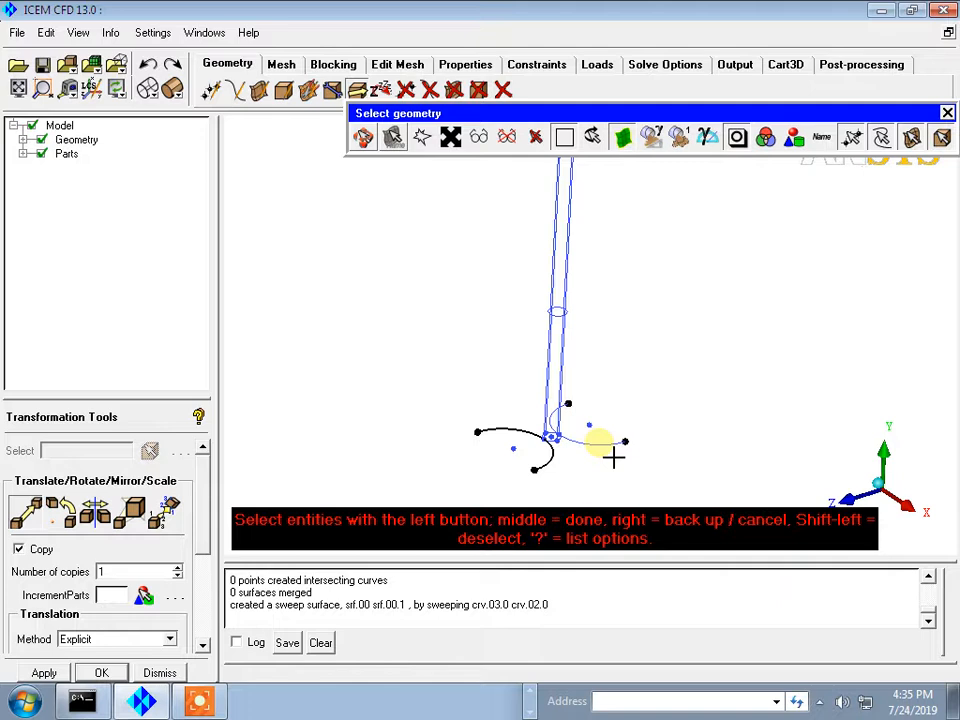
middle_click(655, 398)
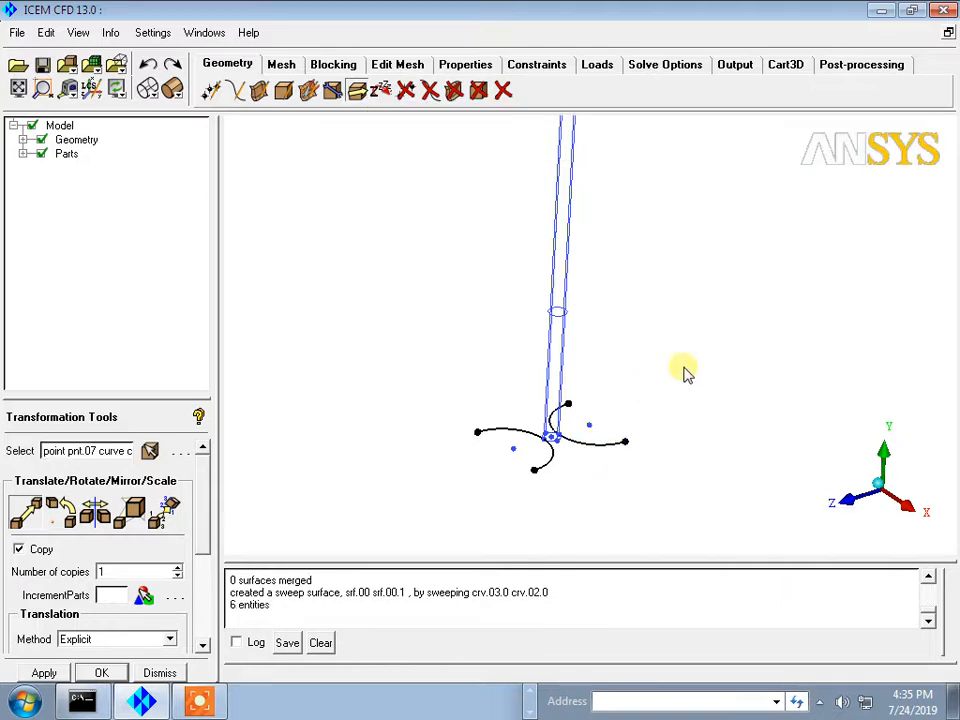
- Set up a rotation without copying, about a vector axis through the lower and upper circle centers
click(62, 514)
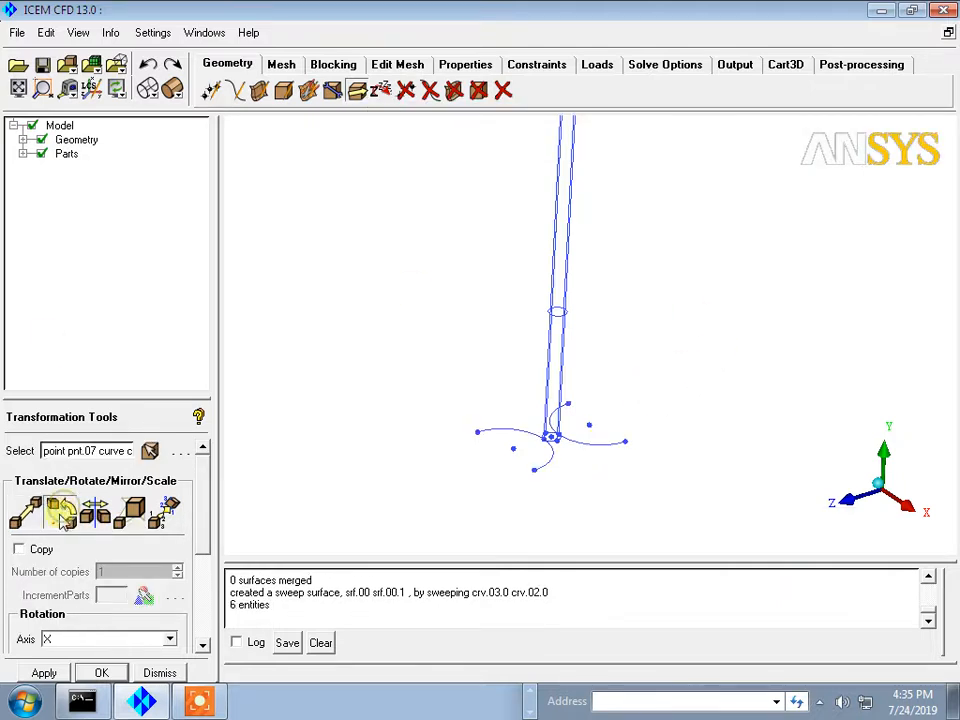
drag(203, 503, 210, 550)
click(171, 549)
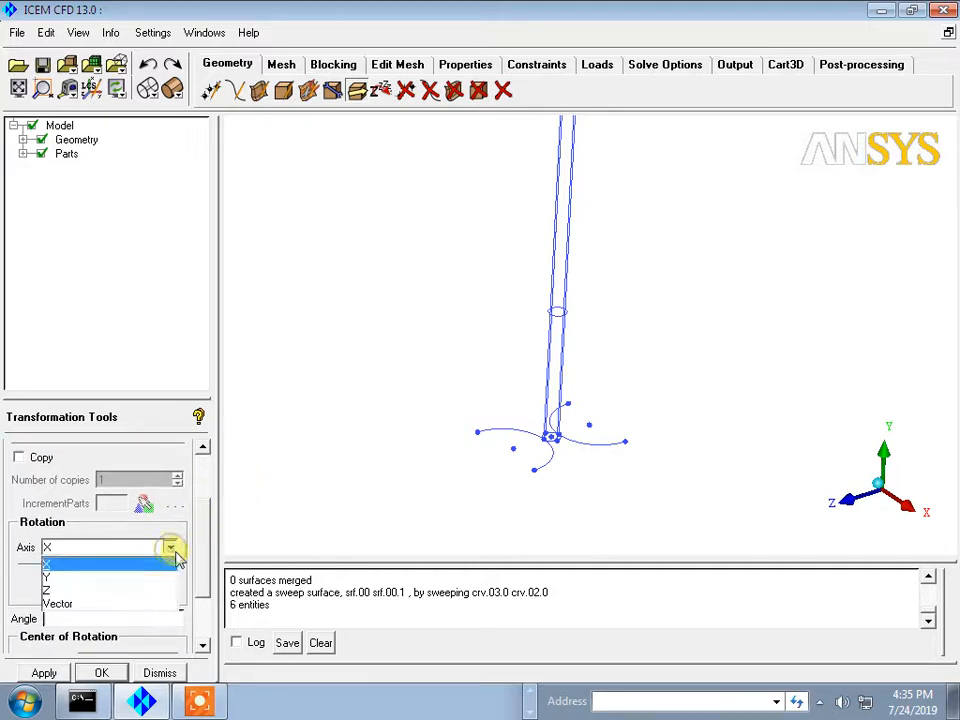
click(58, 601)
scroll(631, 380, down, 2)
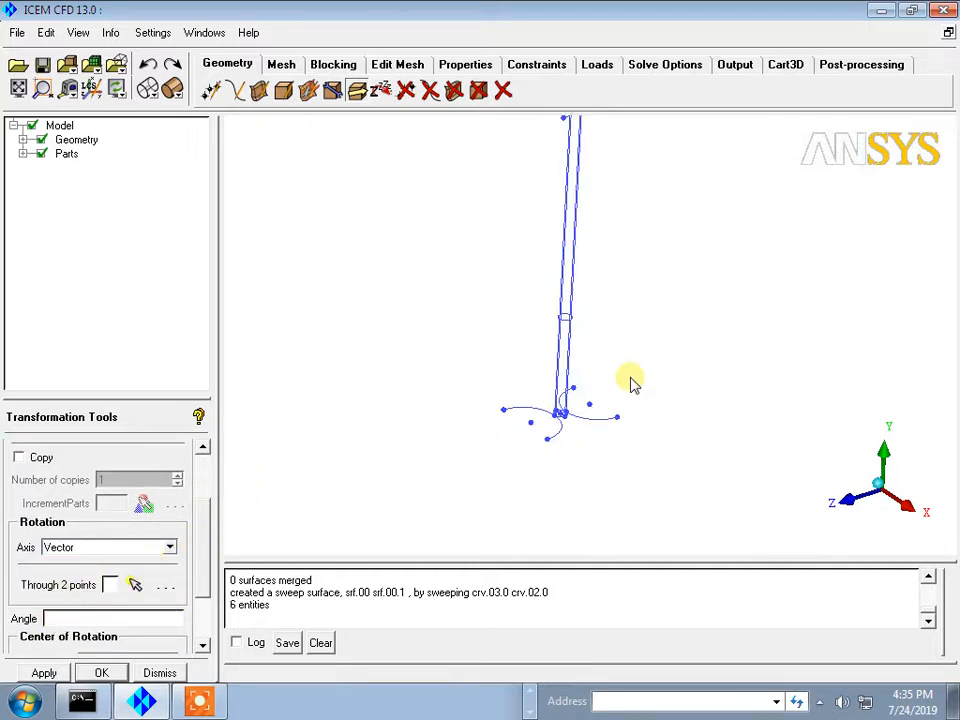
scroll(631, 354, up, 2)
middle_drag(627, 348, 565, 443)
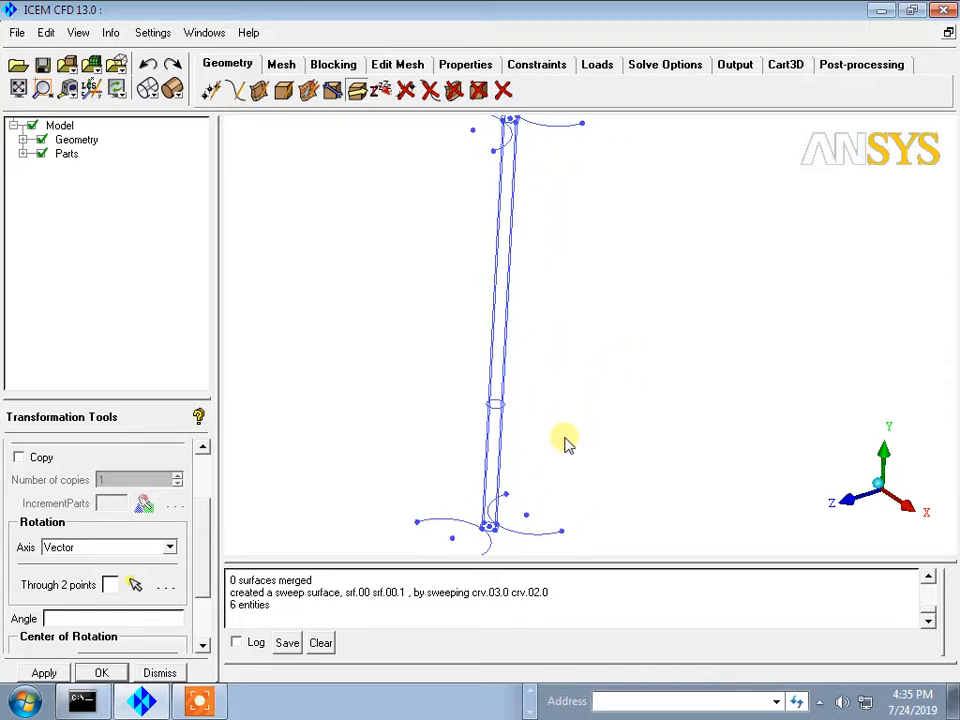
click(135, 584)
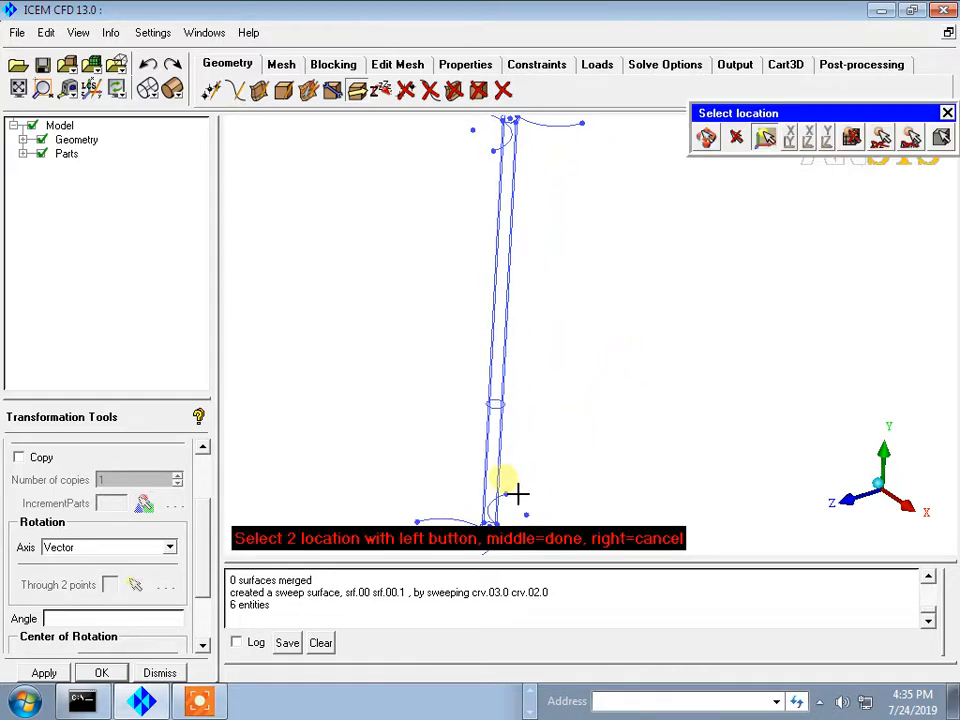
scroll(513, 497, down, 2)
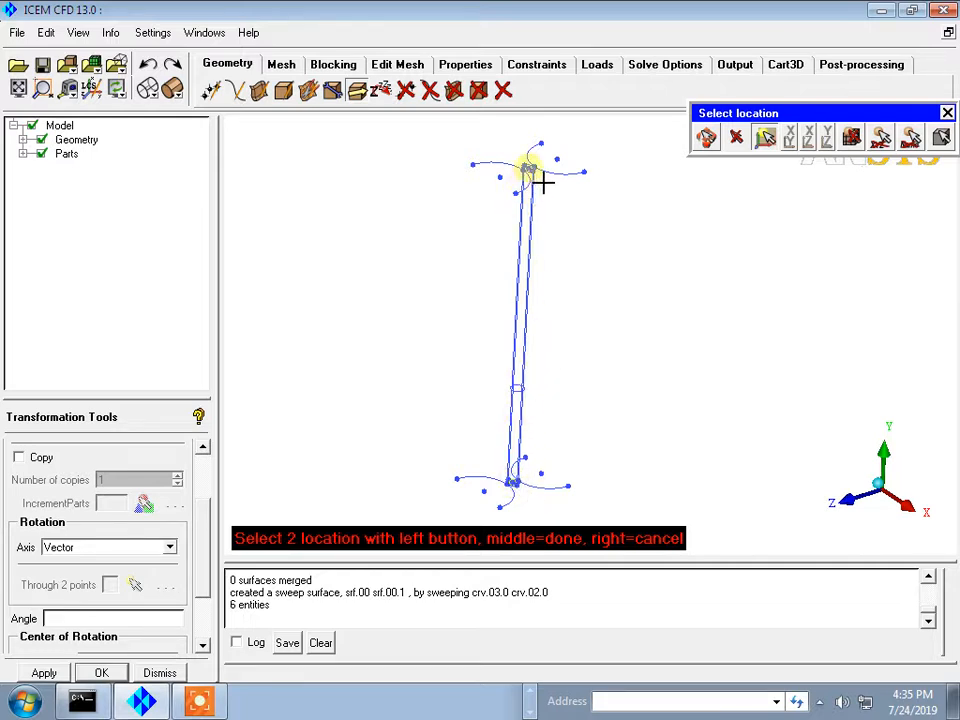
middle_click(595, 205)
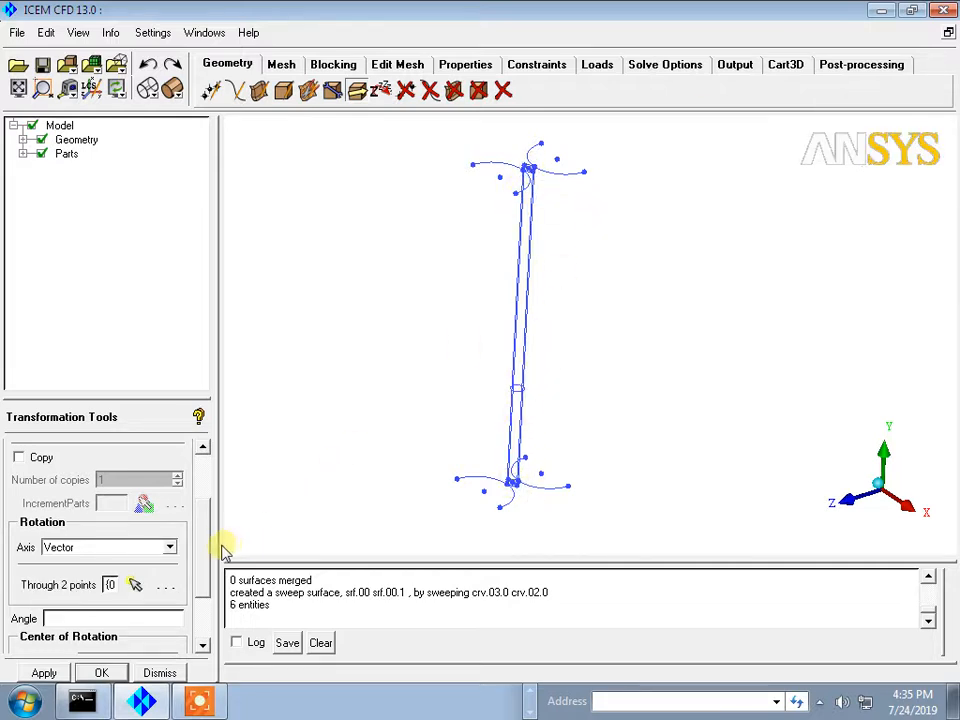
- Try rotating the selected lower arcs and end points by an angle of 30 about the origin, and undo the move
drag(205, 545, 208, 574)
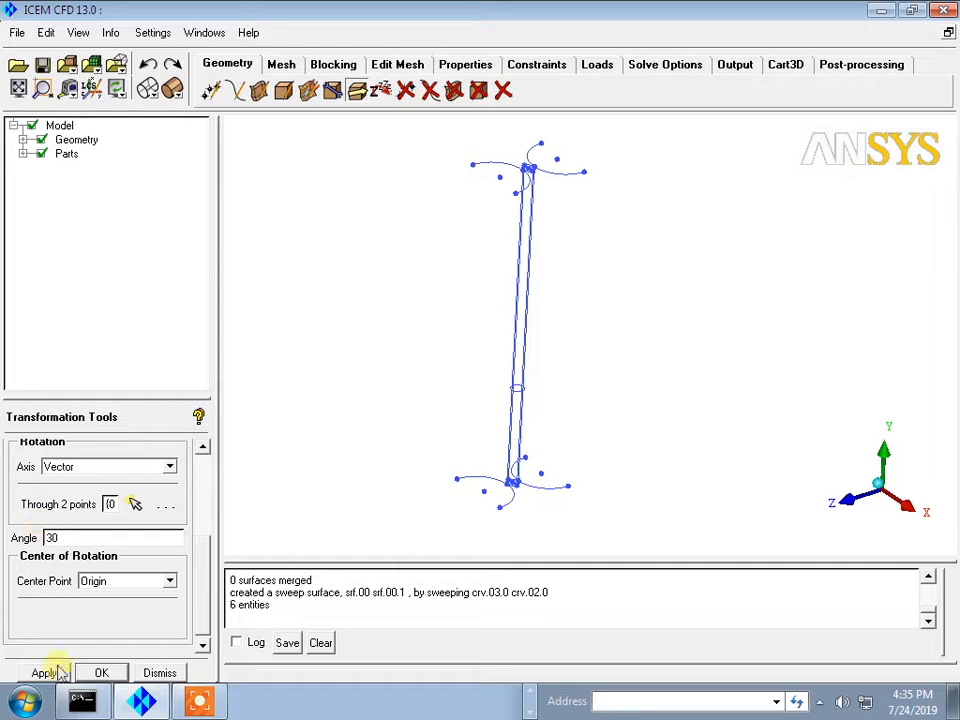
click(45, 673)
drag(285, 505, 483, 498)
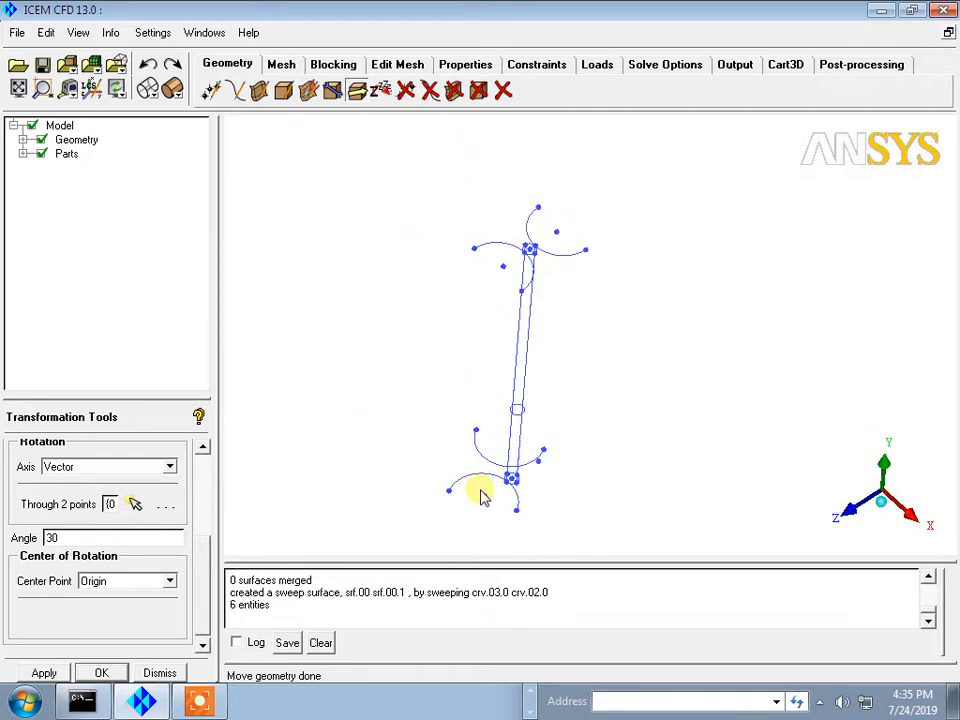
click(147, 65)
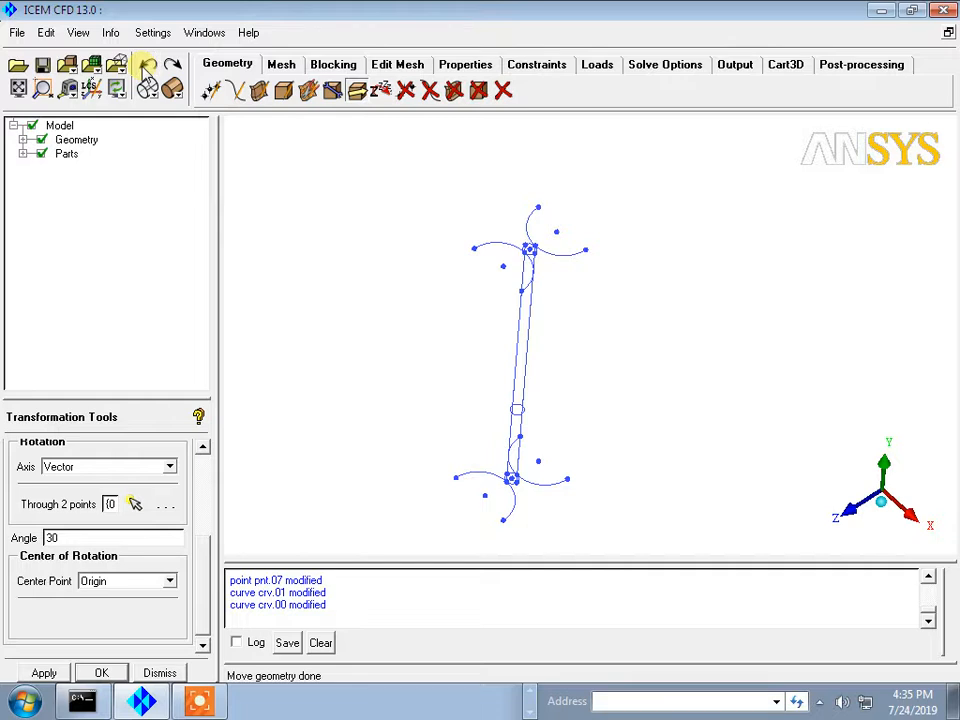
- Rotate the selected lower arcs and points by 30 about a specified center at the lower circle's center point, 0 0 -50
scroll(462, 352, up, 2)
middle_drag(491, 358, 433, 265)
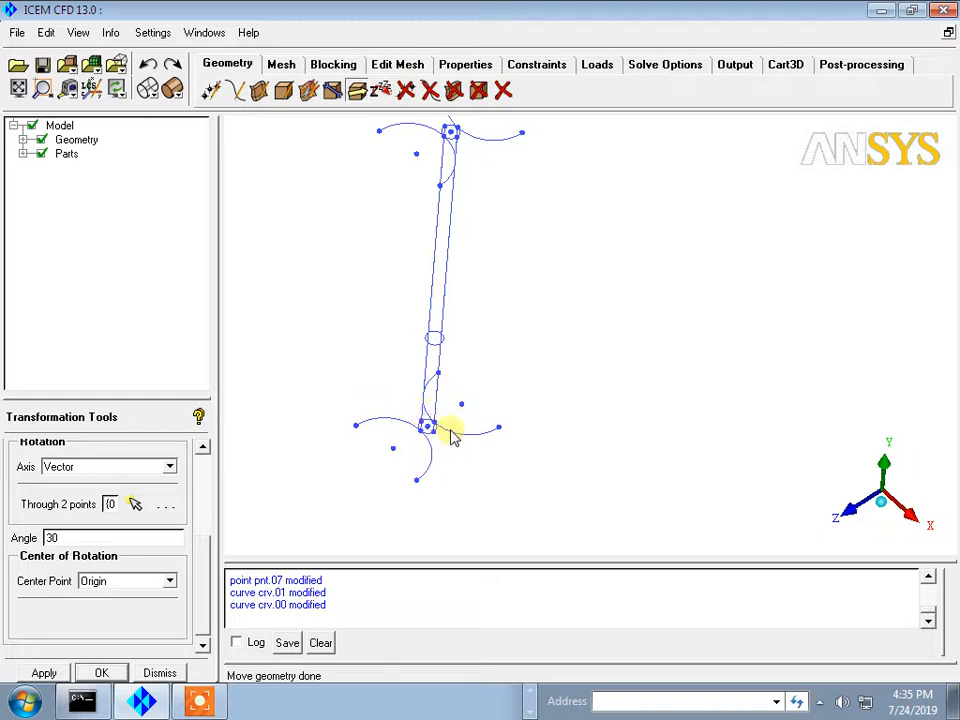
click(171, 583)
click(100, 624)
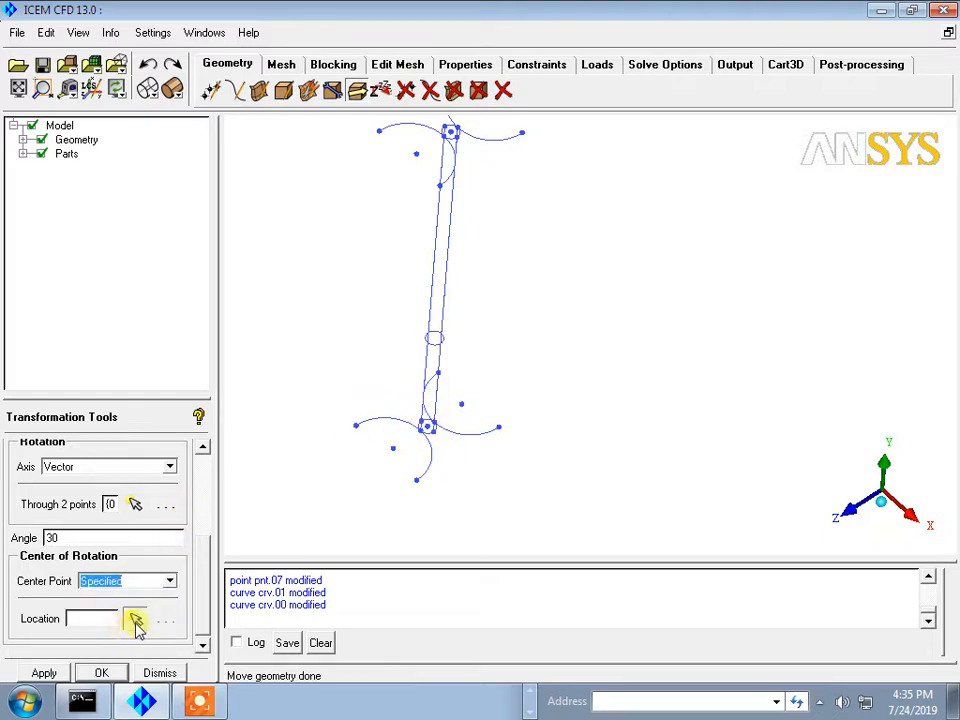
click(136, 621)
click(459, 441)
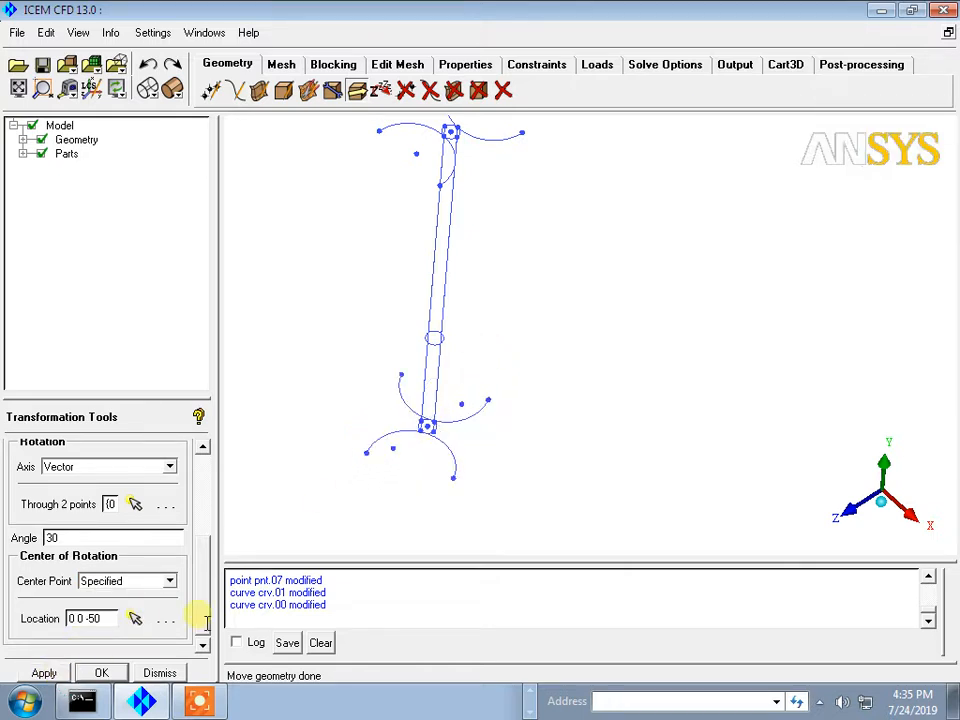
- Create two straight curves joining the end points of the left lower arc to the matching end points of the upper arc
drag(491, 394, 492, 322)
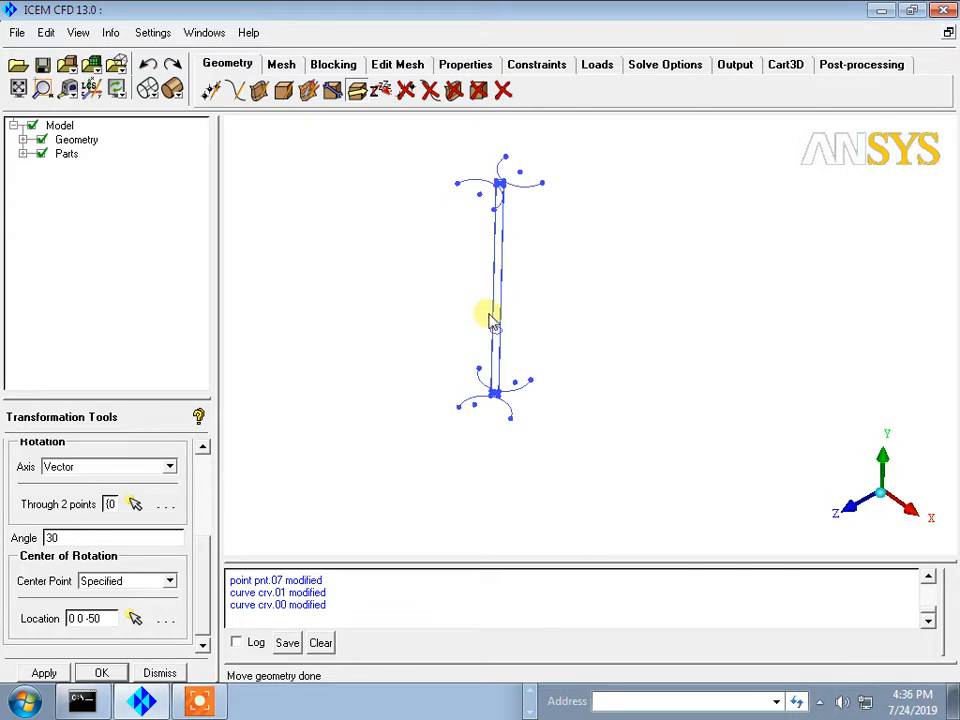
click(238, 92)
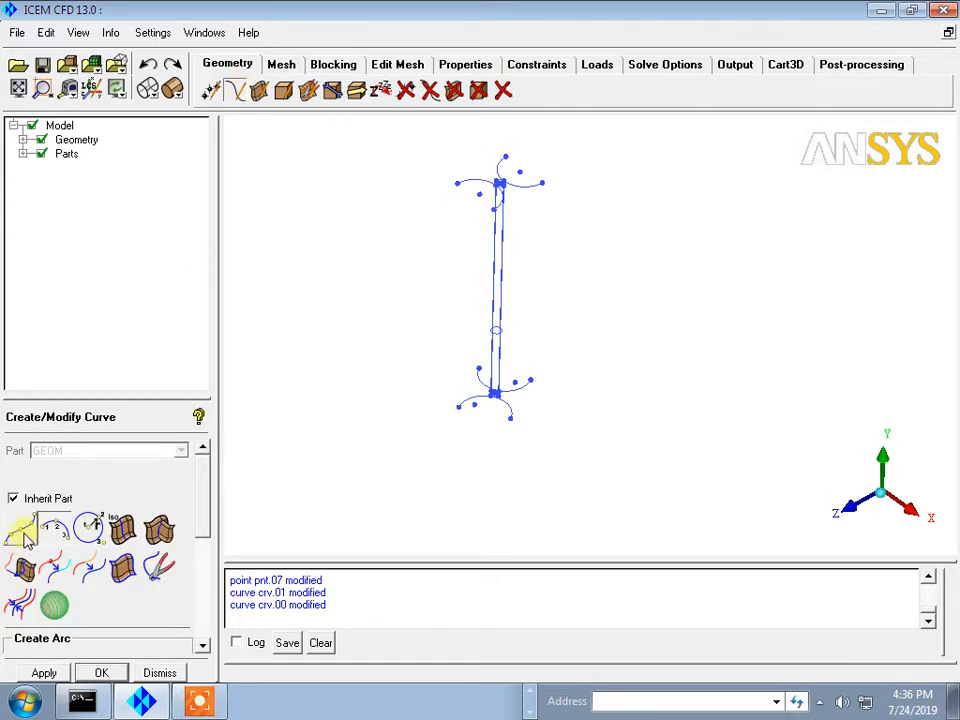
click(22, 530)
click(460, 405)
middle_click(418, 306)
click(495, 212)
click(510, 417)
middle_click(550, 410)
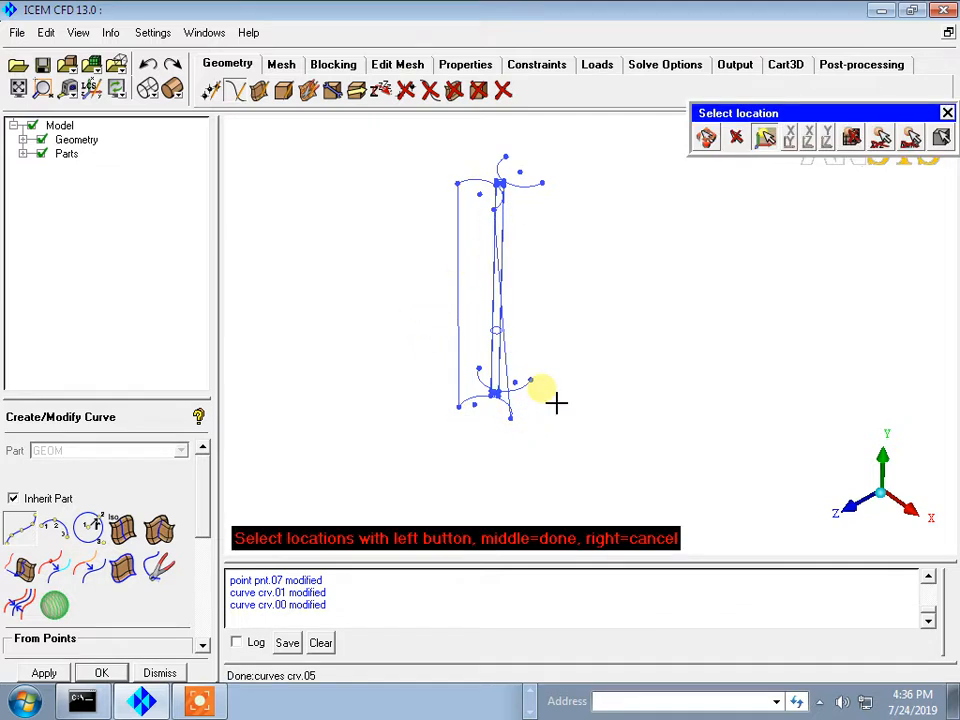
middle_click(465, 380)
- Create two straight curves joining the end points of the right upper arc to the matching end points of the rotated lower arc
drag(446, 313, 321, 364)
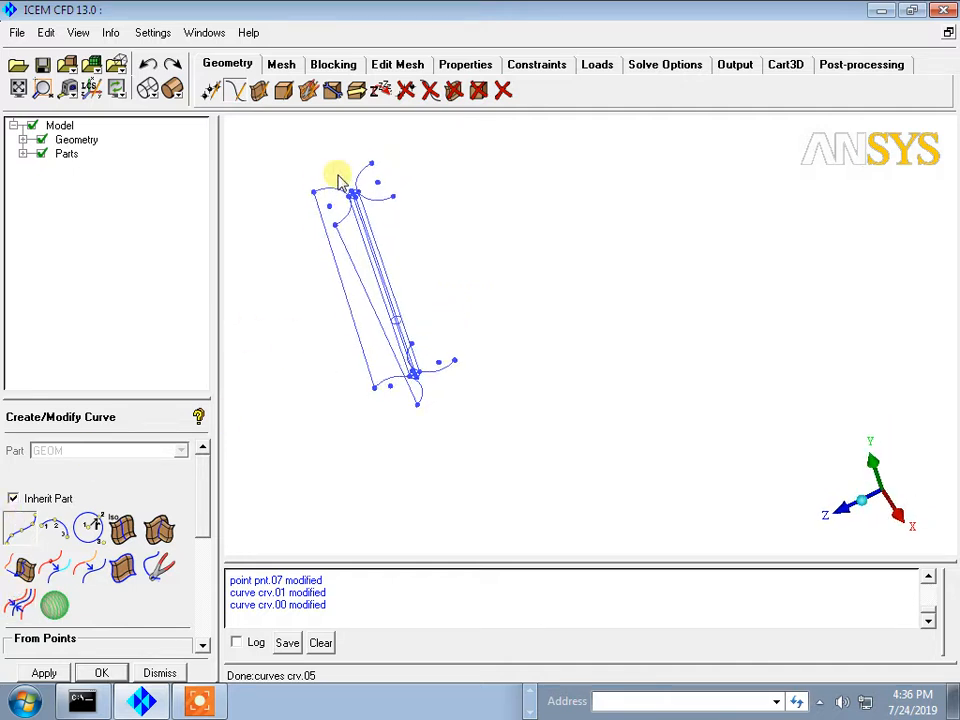
click(16, 527)
click(373, 163)
click(412, 344)
middle_click(456, 309)
click(405, 208)
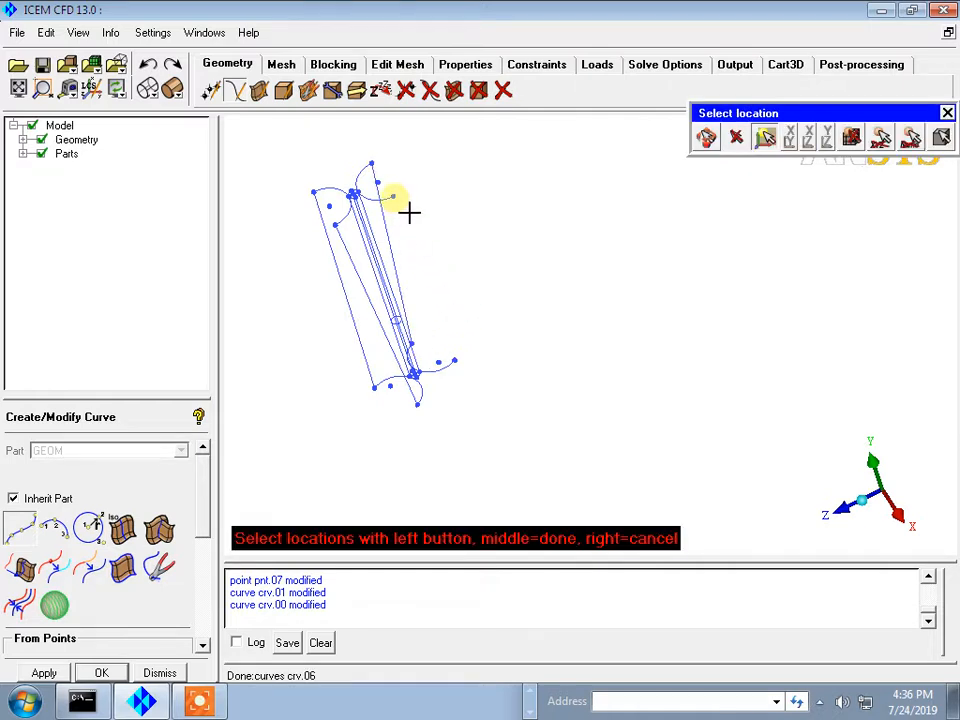
middle_click(492, 318)
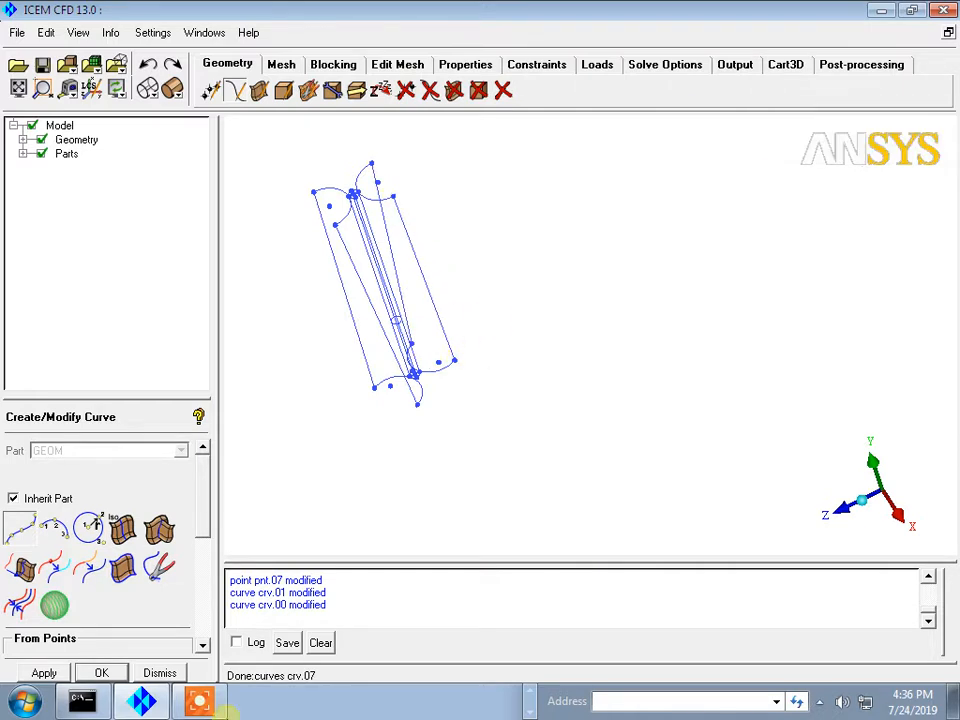
- Try sweeping the left blade's upper arc along a vector between the two ends of the central cylinder, and undo the sweep
click(200, 701)
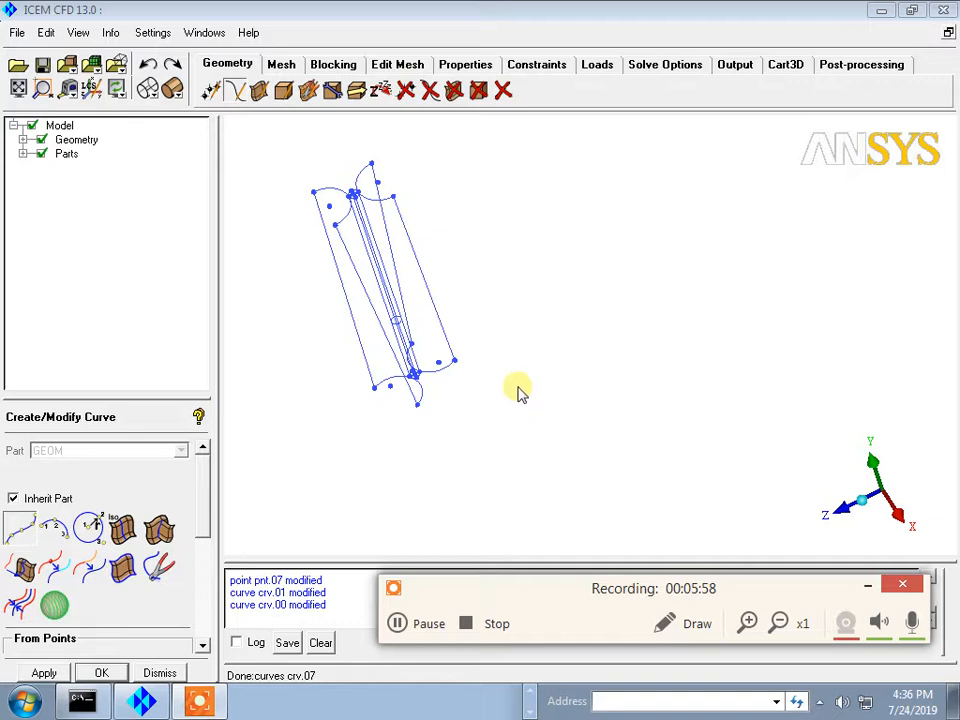
click(258, 90)
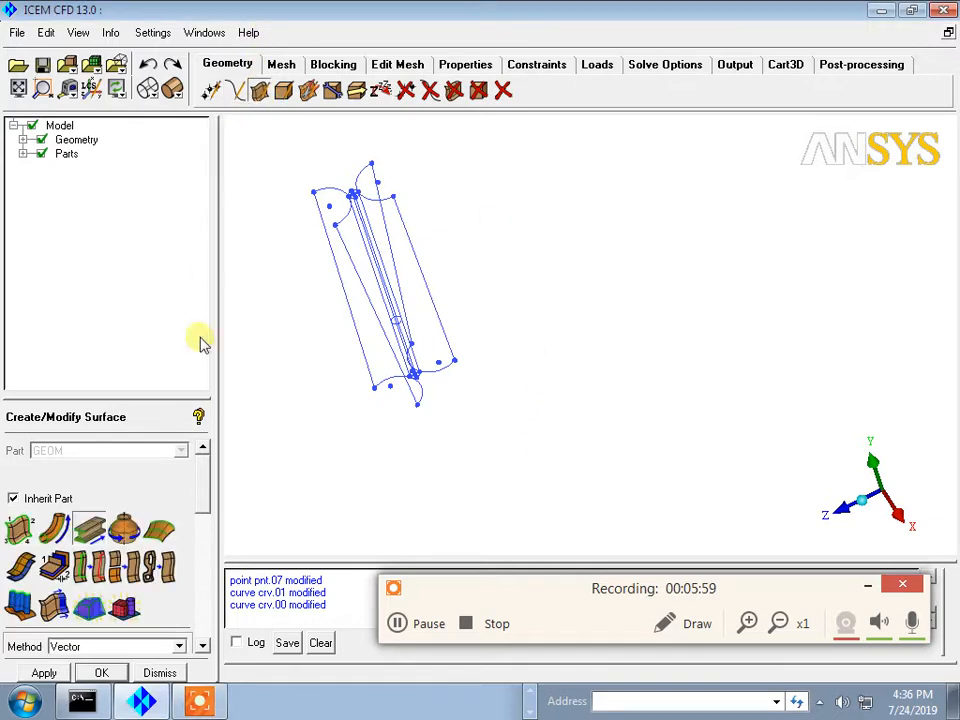
click(89, 531)
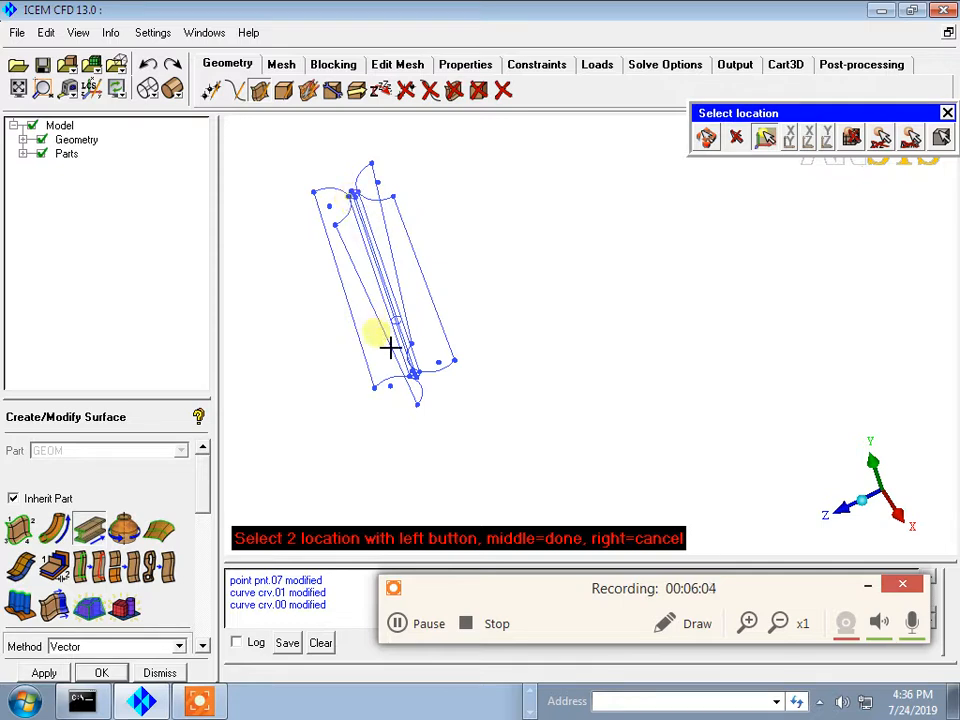
click(438, 383)
click(349, 199)
middle_click(456, 239)
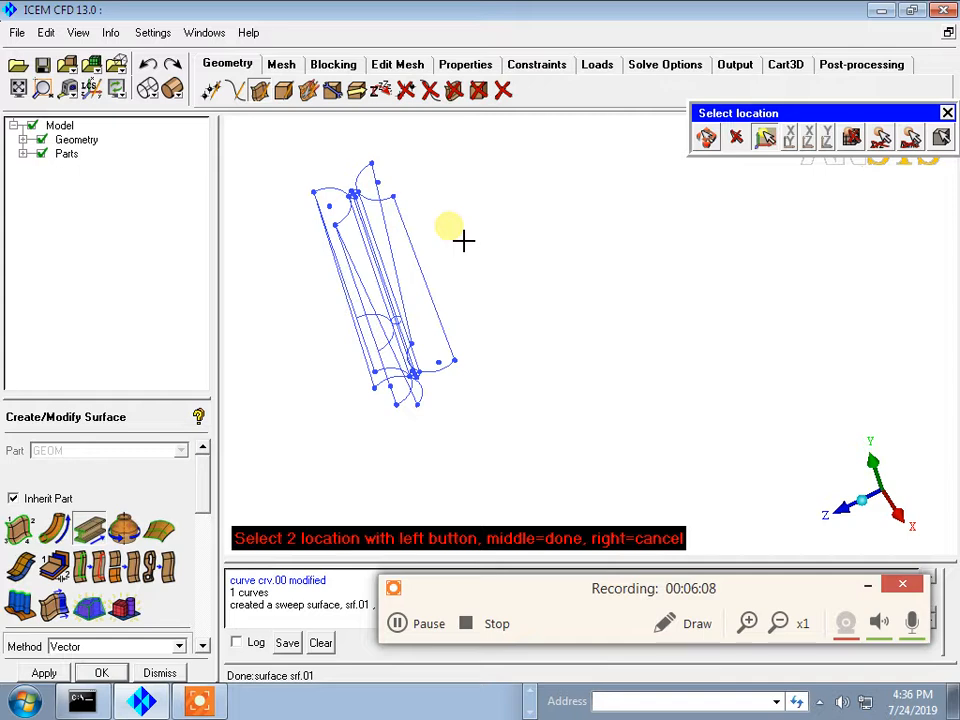
click(147, 66)
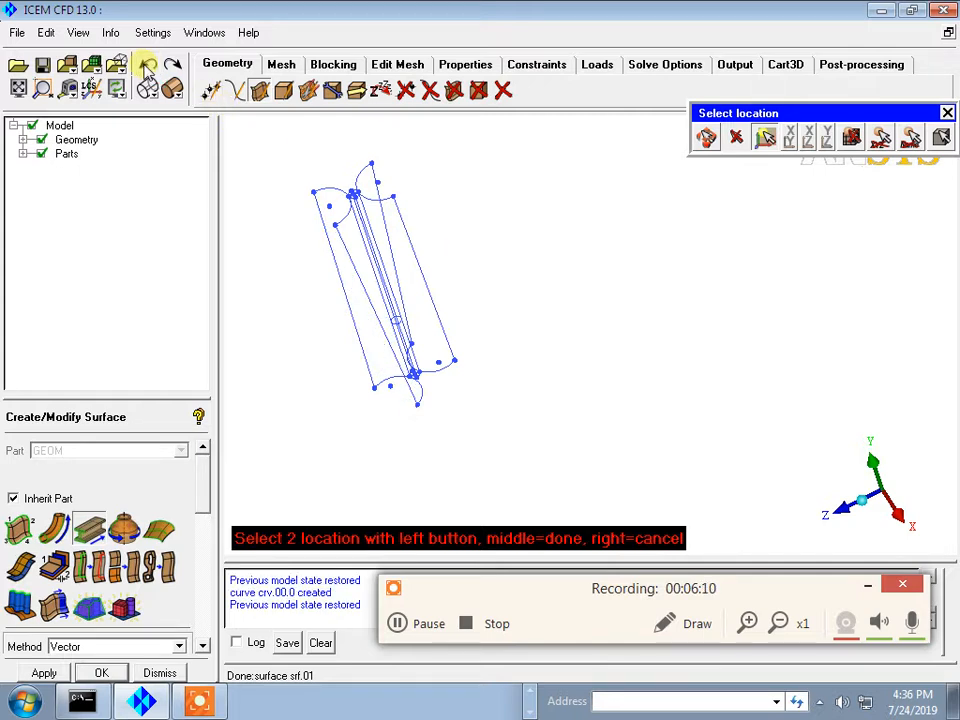
click(55, 527)
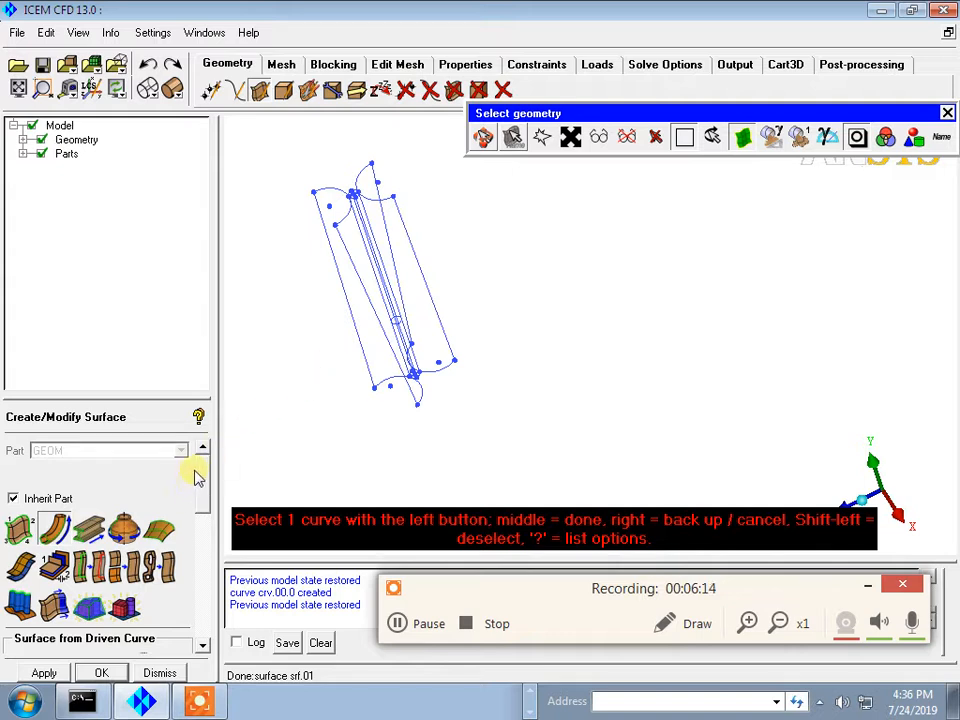
drag(197, 478, 214, 506)
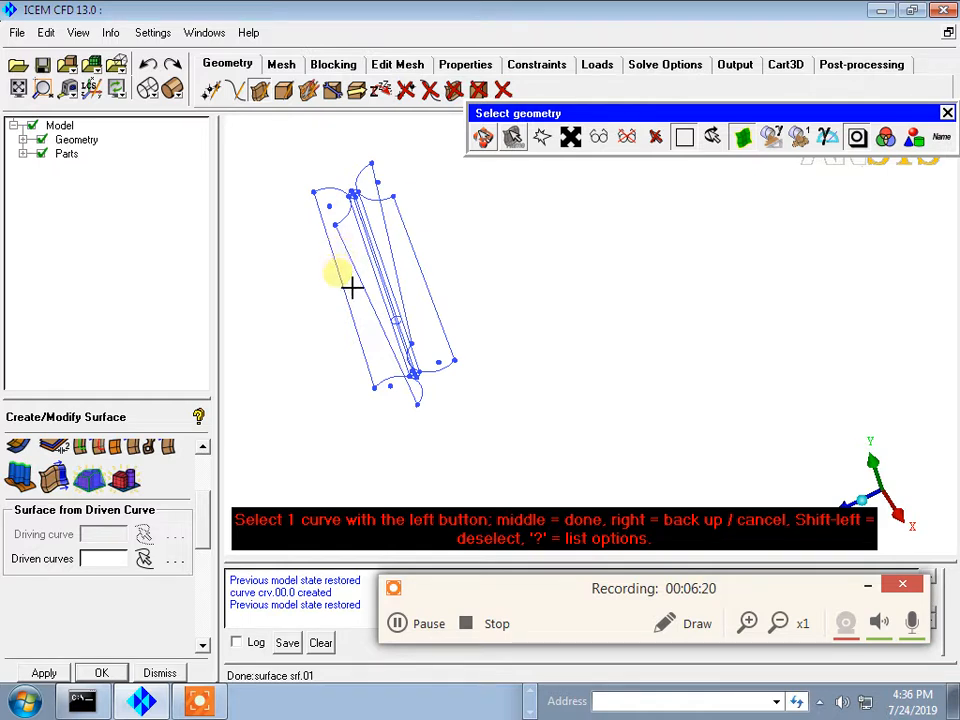
middle_click(351, 287)
- Create a simple surface for the left blade from its upper arc, lower arc and the two straight connecting curves
drag(336, 274, 413, 306)
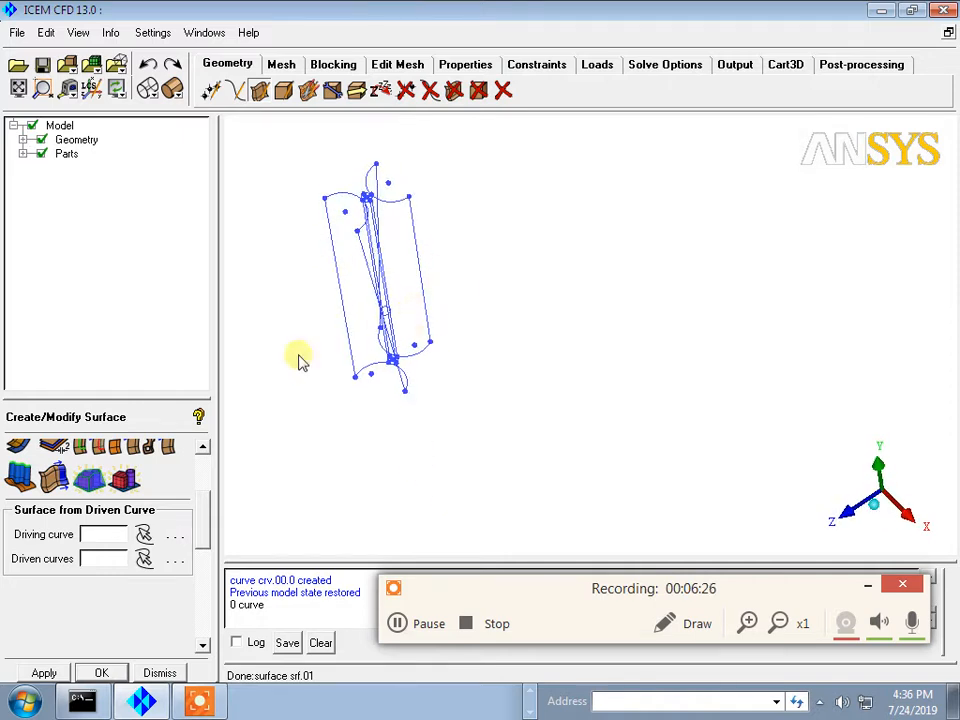
click(261, 91)
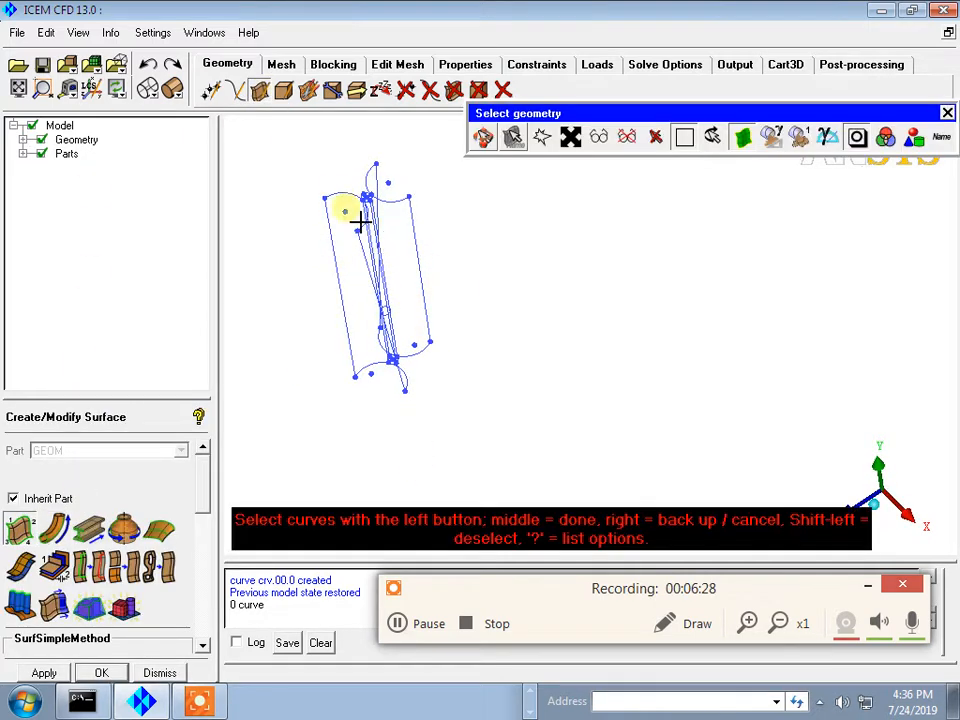
click(357, 210)
click(341, 285)
click(403, 385)
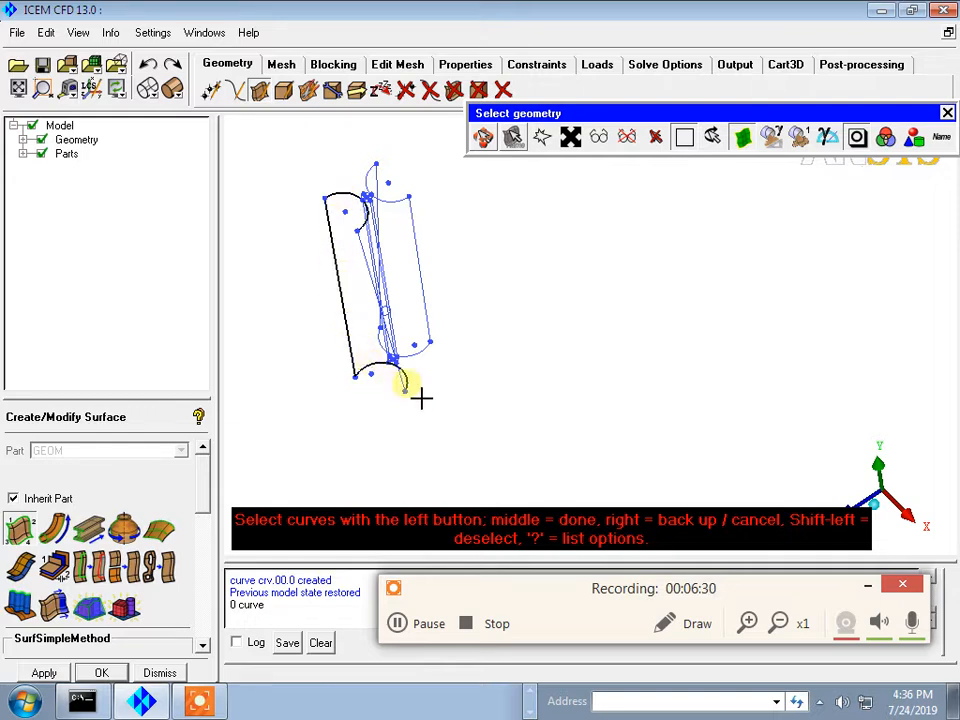
middle_click(463, 373)
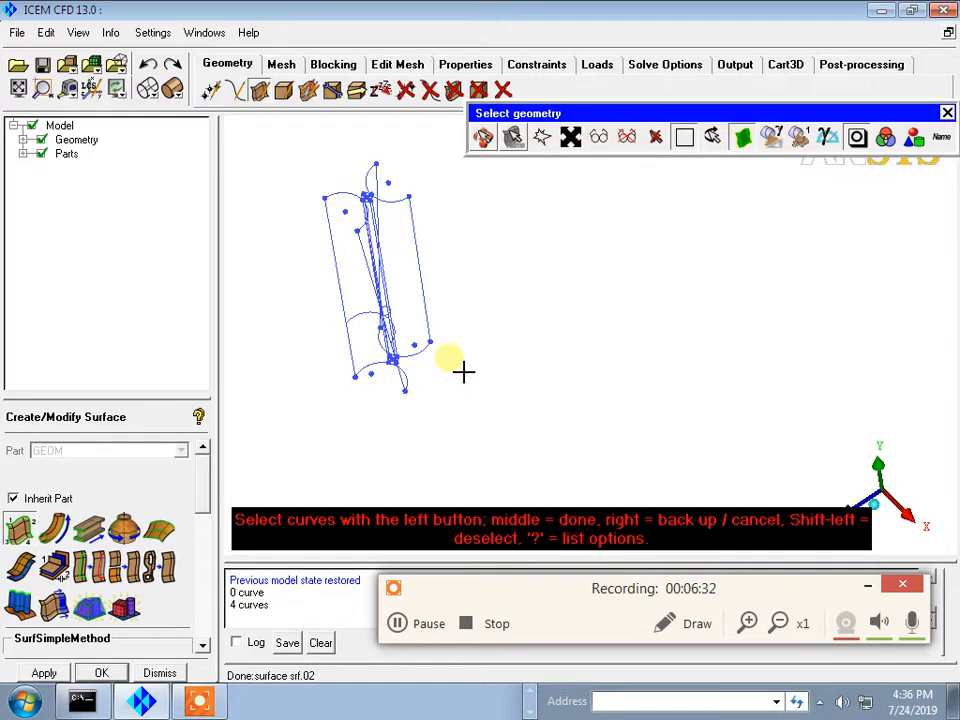
- Create a simple surface for the right blade from its upper arc, rotated lower arc and the two straight connecting curves
click(394, 197)
click(433, 366)
middle_click(466, 274)
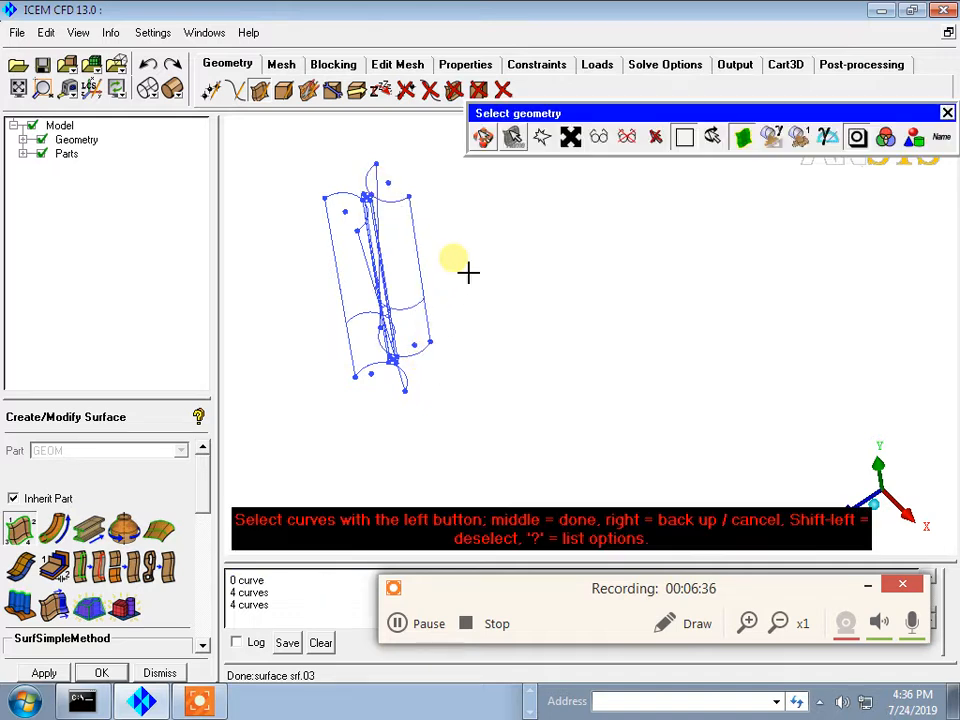
middle_click(468, 272)
- Display the surfaces in solid shading and examine the twist of both rotor blades from several sides
click(172, 88)
mouse_move(420, 231)
mouse_down()
mouse_move(452, 345)
mouse_move(459, 429)
mouse_move(375, 290)
mouse_move(426, 214)
mouse_move(596, 212)
mouse_move(696, 360)
mouse_move(617, 459)
mouse_move(491, 287)
mouse_move(465, 281)
mouse_move(740, 410)
mouse_move(536, 321)
mouse_move(371, 176)
mouse_move(527, 253)
mouse_move(485, 258)
mouse_move(549, 257)
mouse_move(514, 306)
mouse_move(476, 274)
mouse_move(497, 268)
mouse_up()
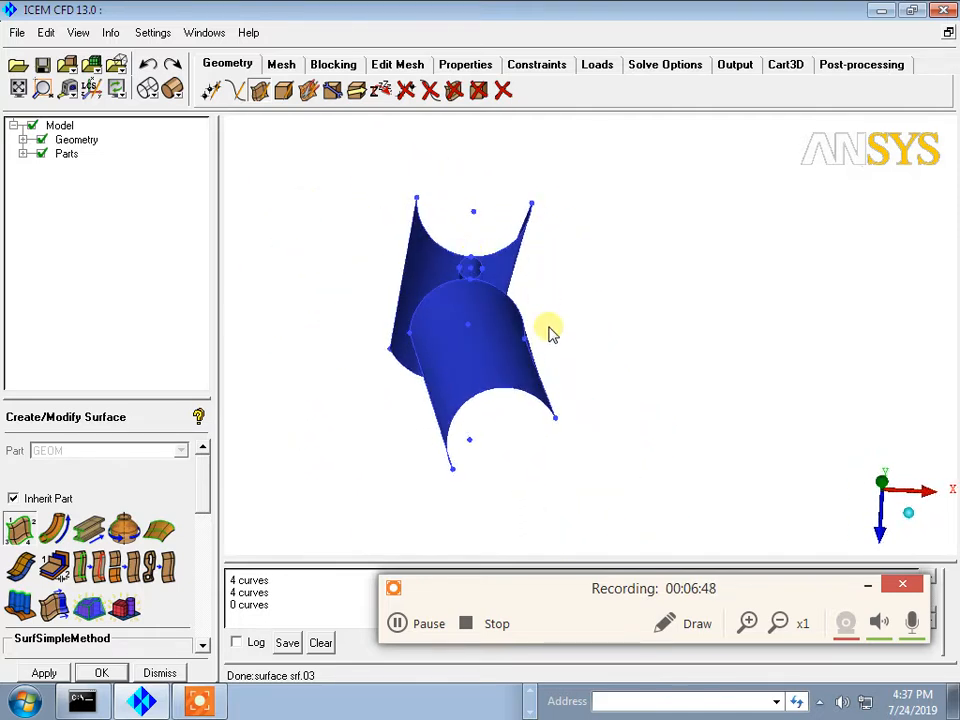
scroll(548, 328, down, 3)
drag(632, 316, 614, 476)
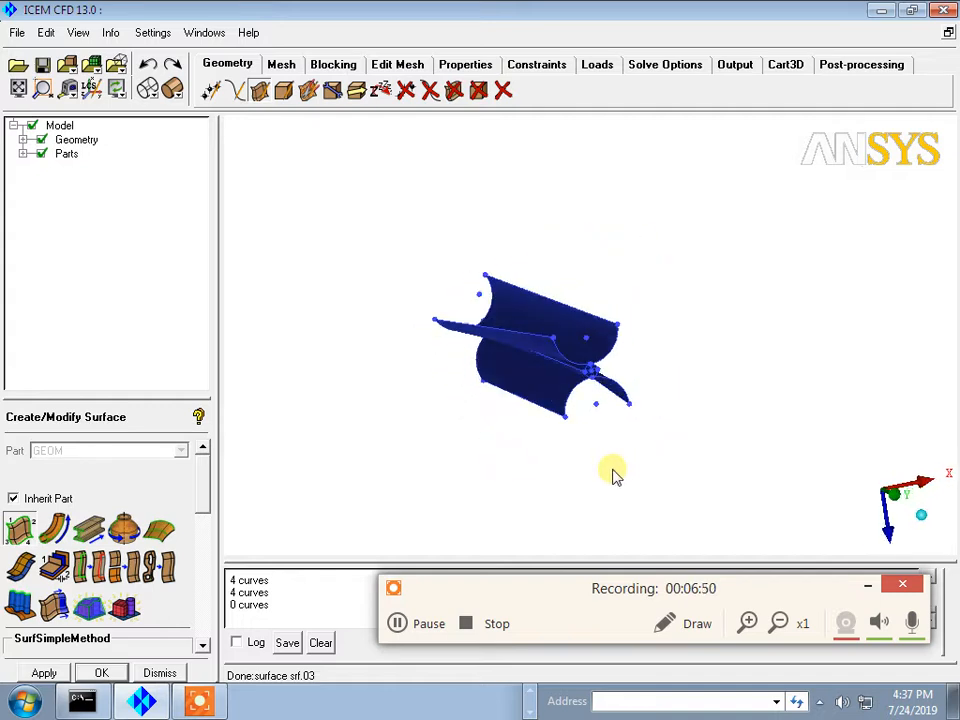
drag(479, 394, 530, 232)
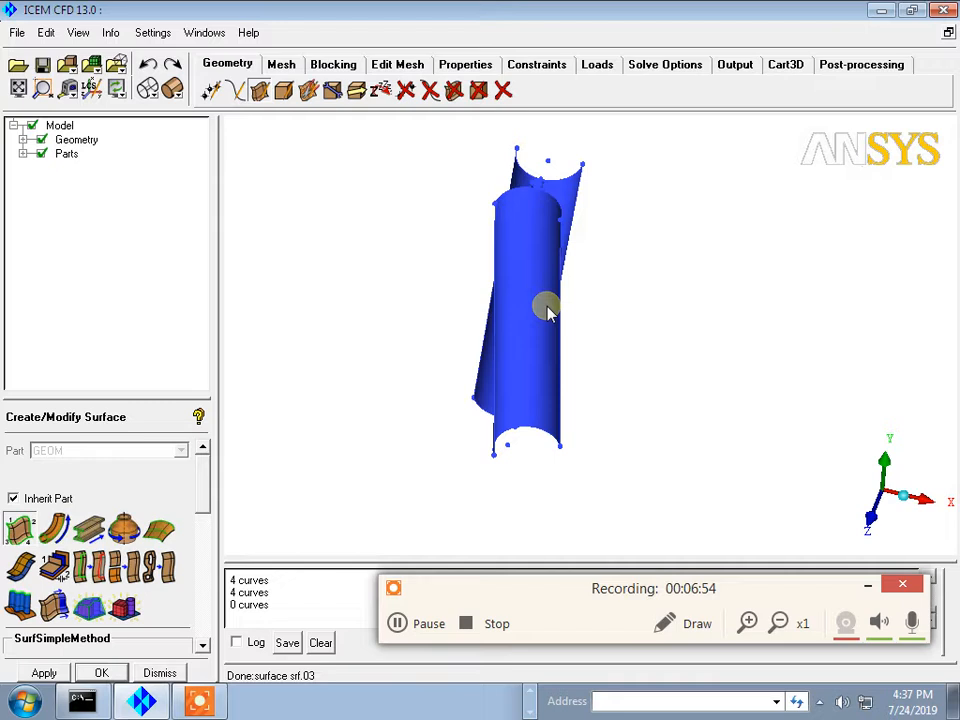
drag(558, 311, 698, 500)
drag(678, 550, 600, 305)
drag(630, 203, 568, 266)
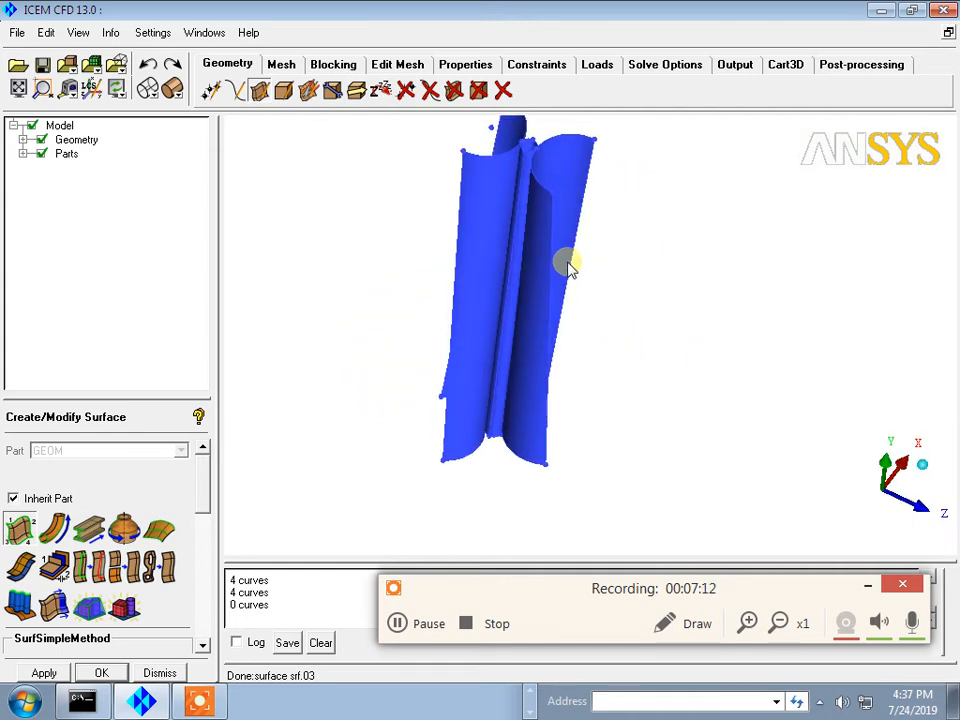
scroll(578, 334, down, 3)
drag(581, 336, 533, 350)
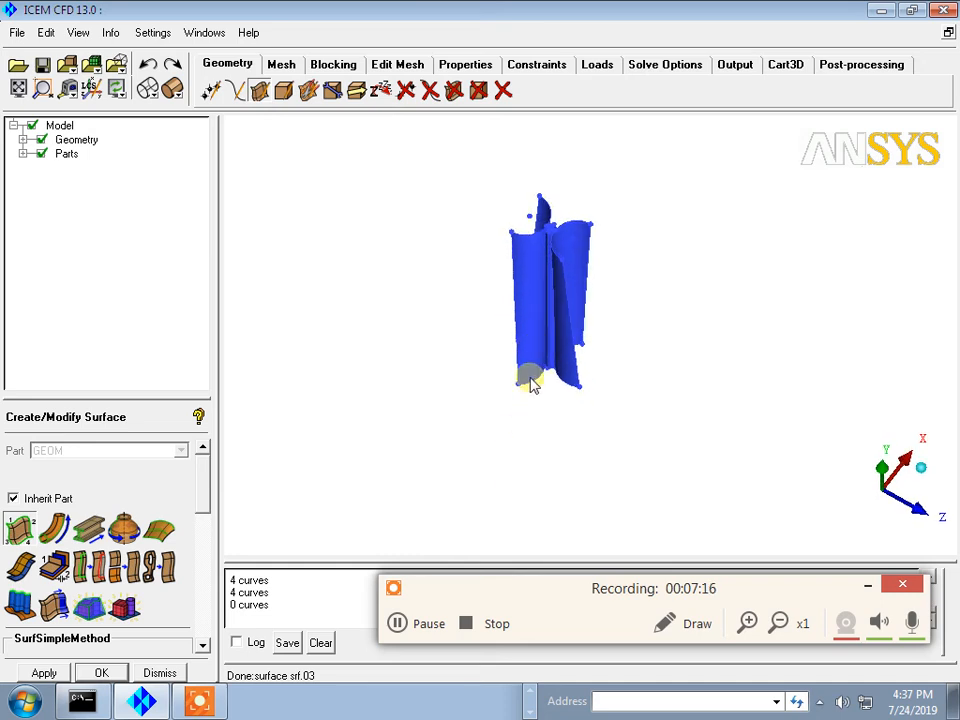